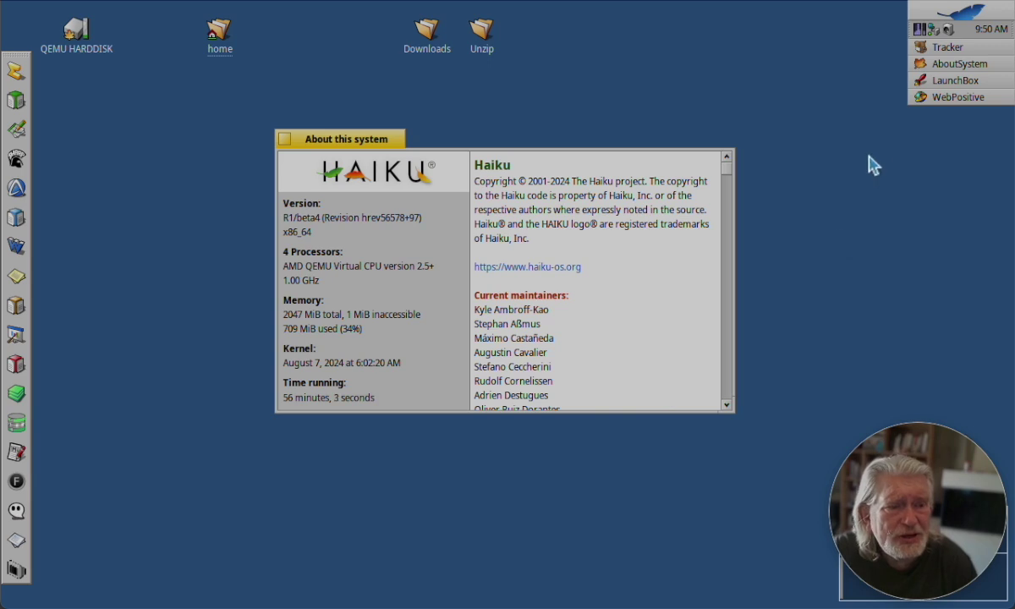
Step: Bring the WebPositive browser window forward and view the Double Commander project page on SourceForge
click(950, 100)
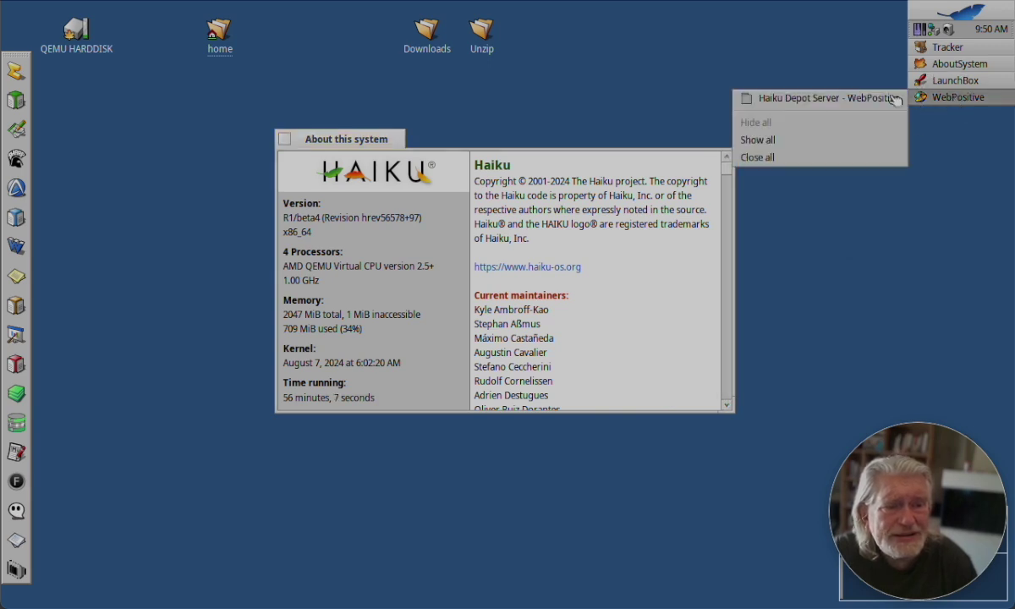
click(789, 99)
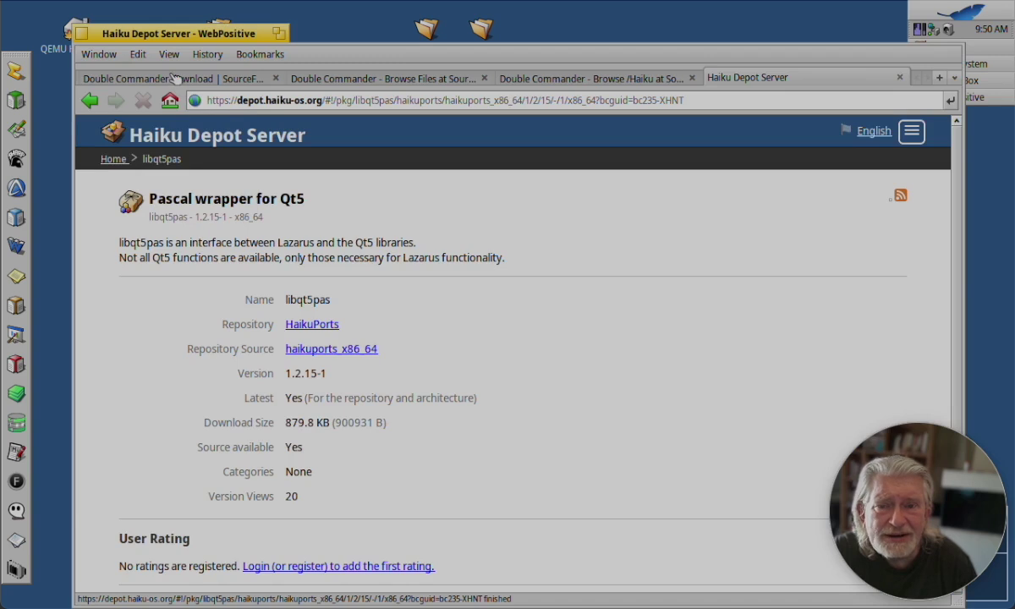
click(173, 78)
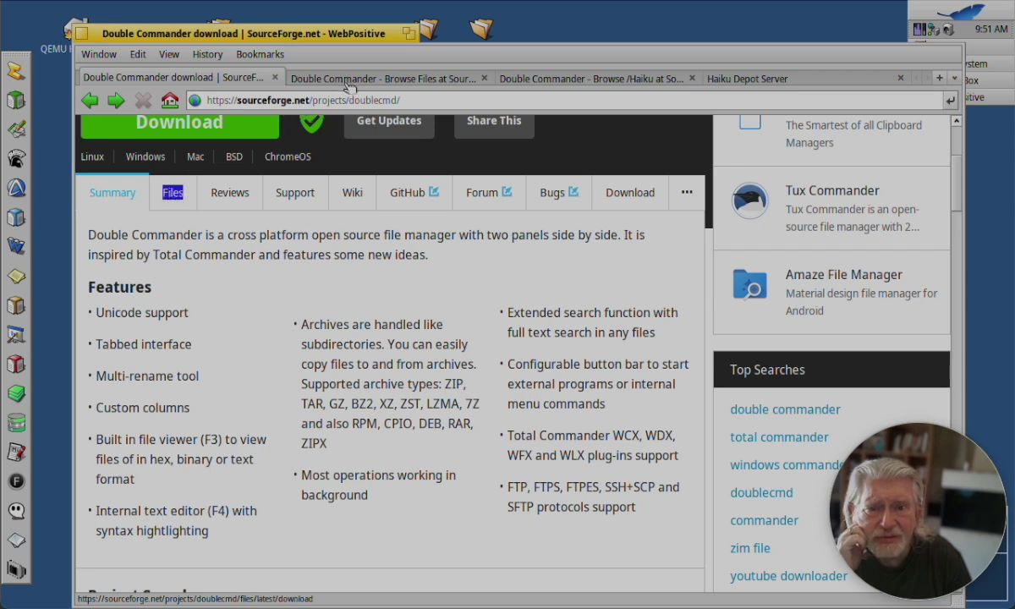
Step: Close the project summary page and review the platform folders in the Double Commander Files listing
click(276, 78)
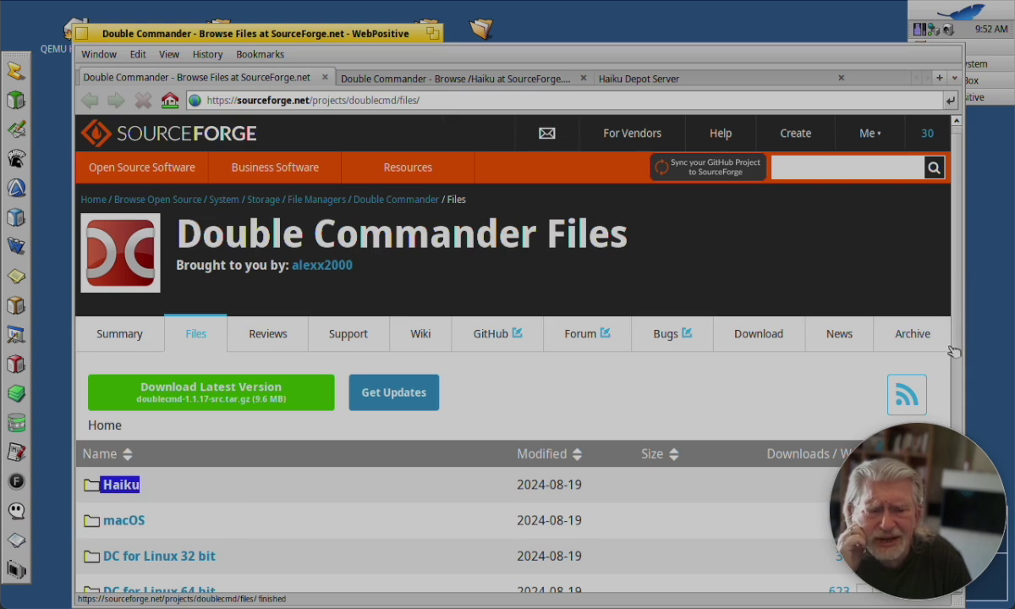
scroll(954, 352, down, 2)
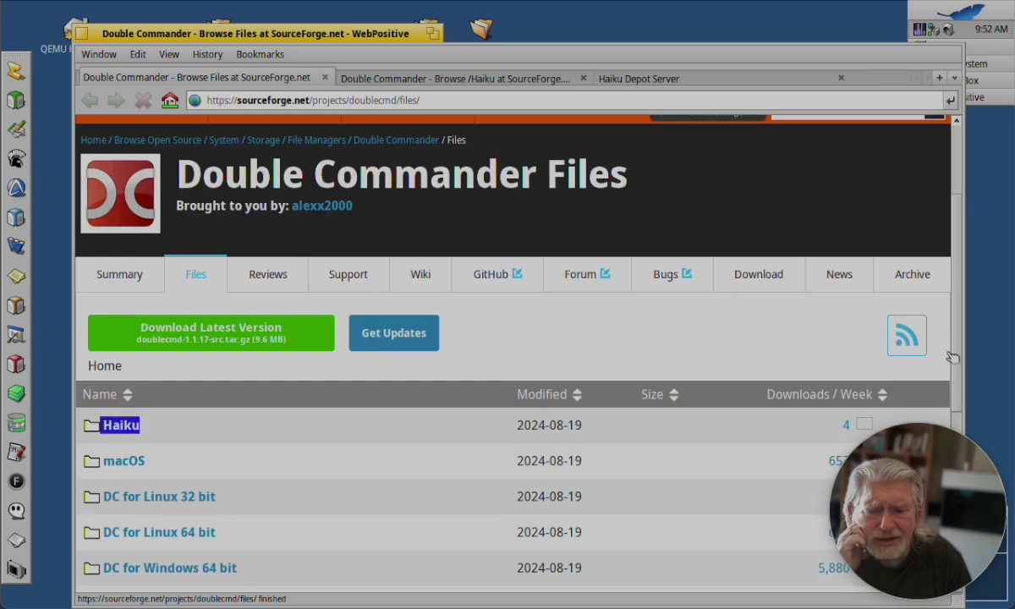
scroll(951, 370, down, 3)
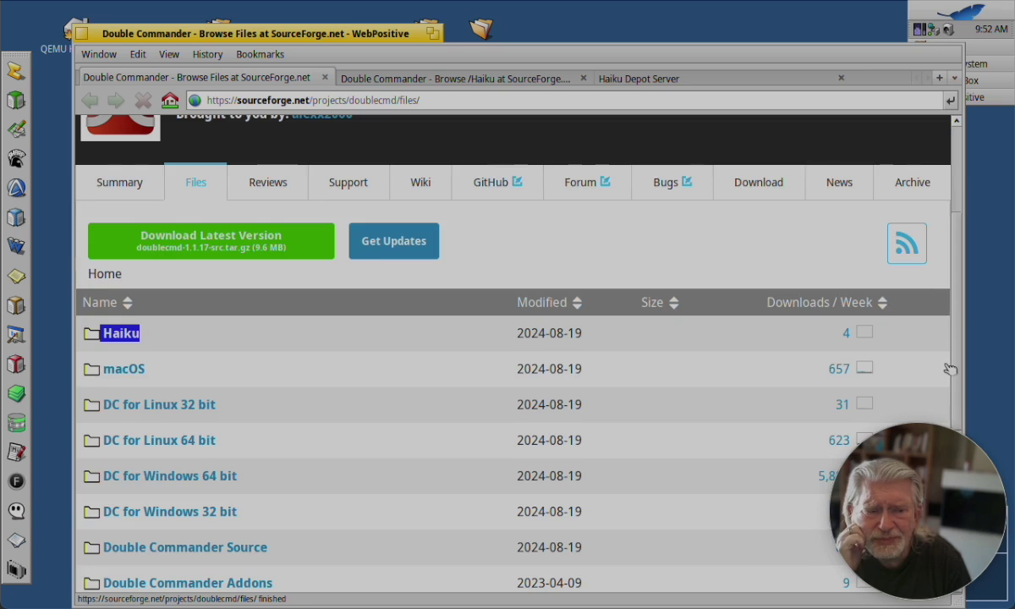
scroll(948, 364, down, 1)
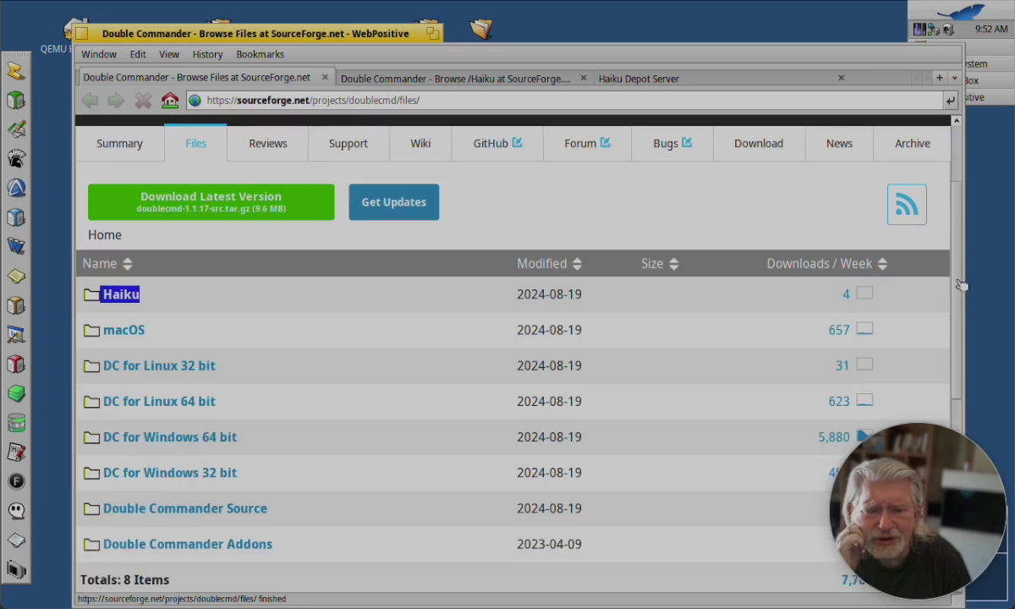
scroll(961, 285, up, 4)
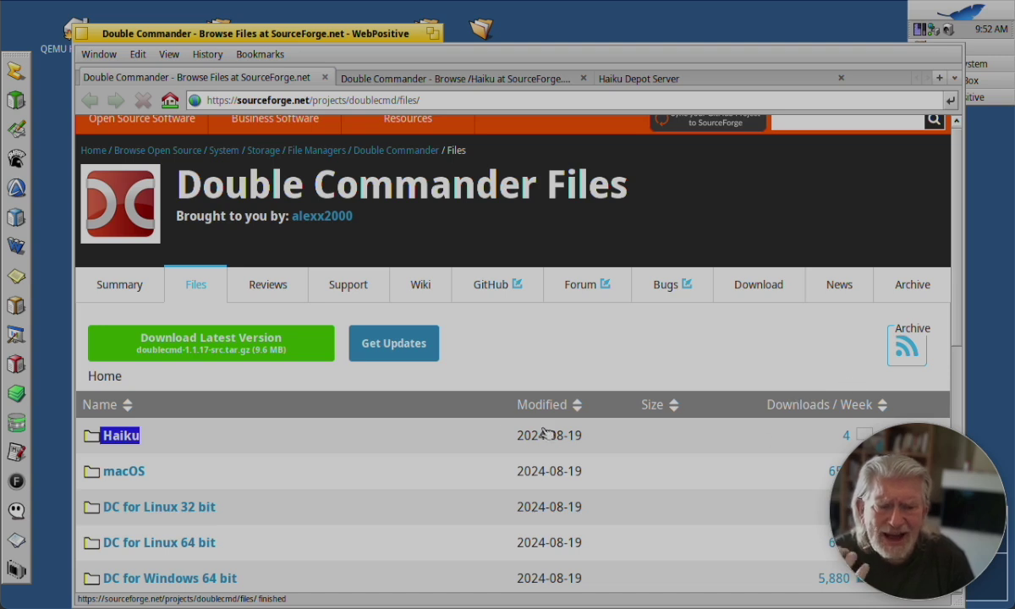
scroll(441, 426, up, 1)
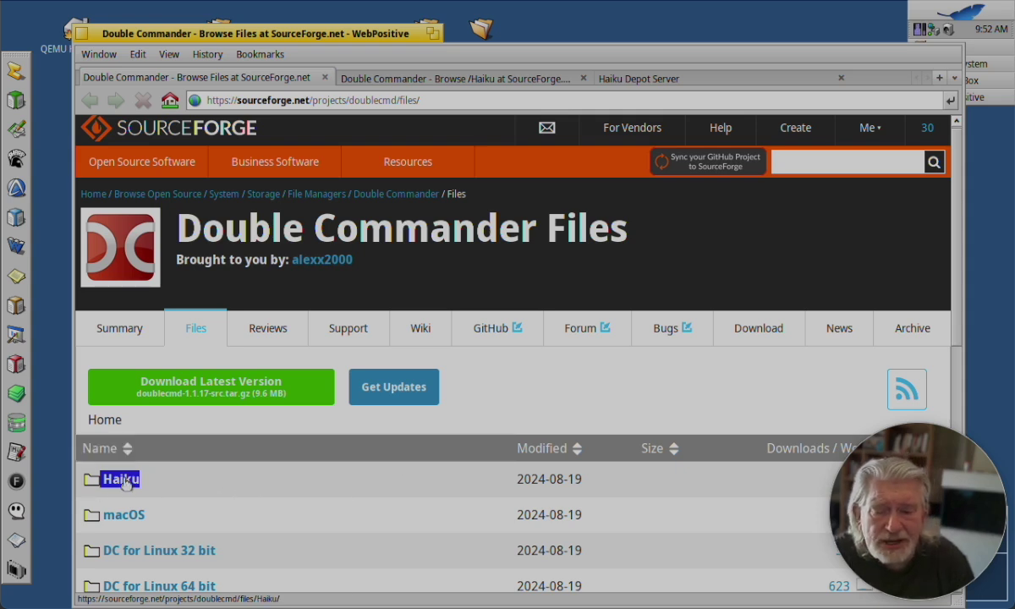
Step: Close the files overview, read the Haiku folder's downloads and README notes, and view the libqt5pas package page
click(324, 78)
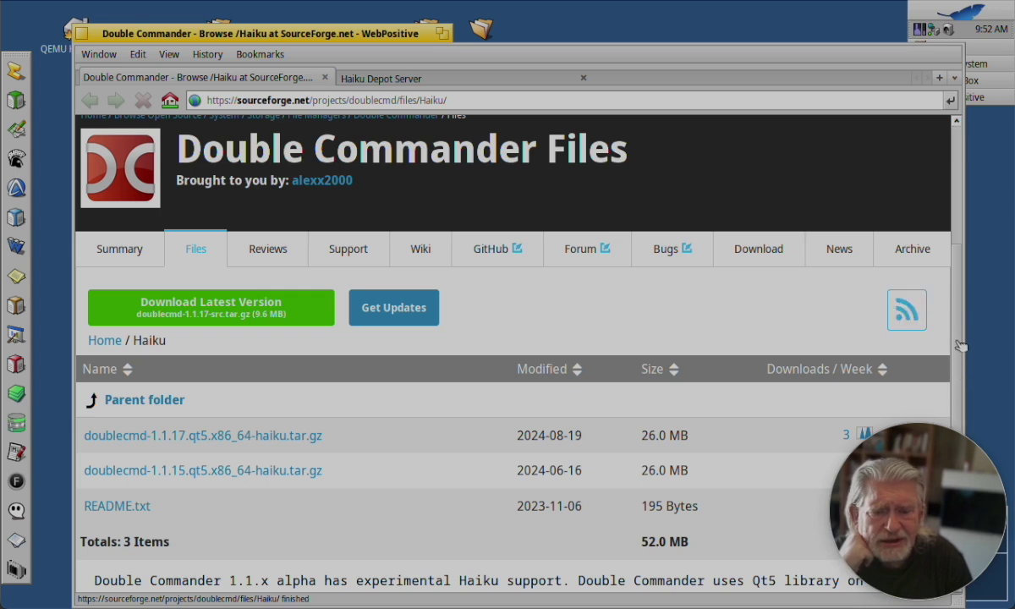
scroll(961, 345, down, 3)
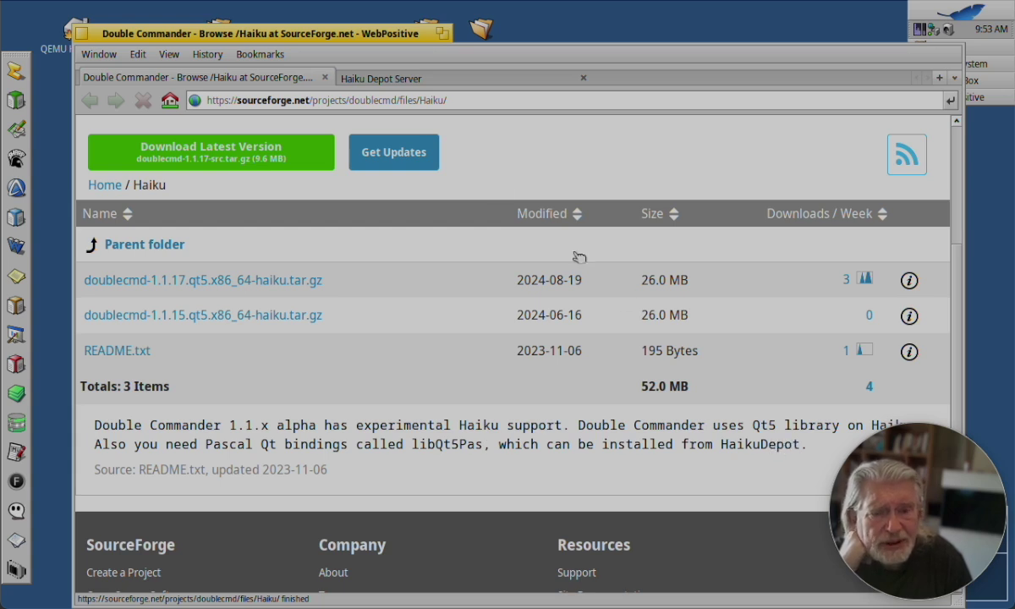
click(448, 81)
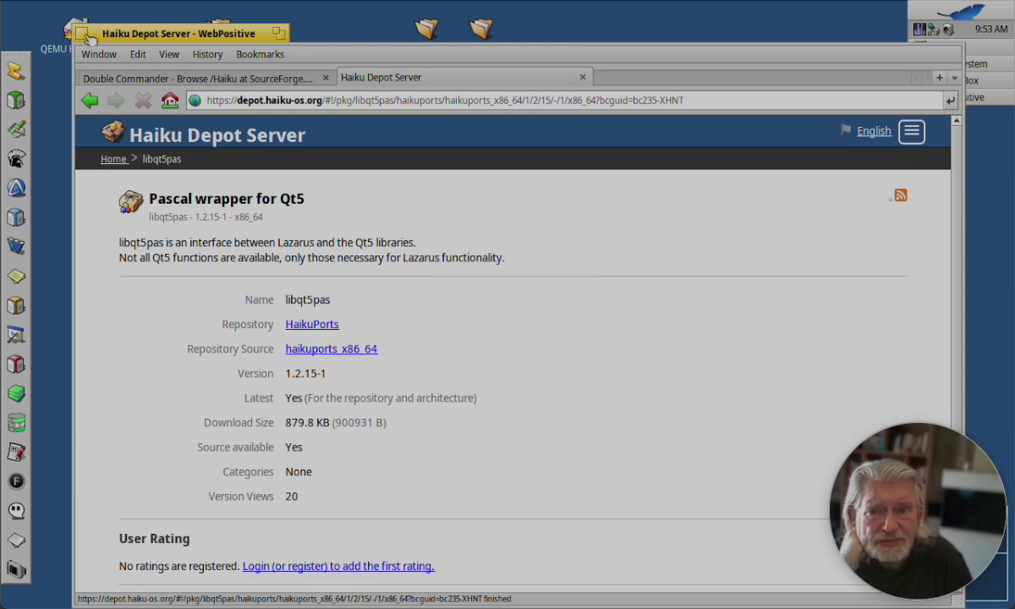
Step: Close the browser and About this system windows, and open the Downloads folder from the desktop
click(84, 35)
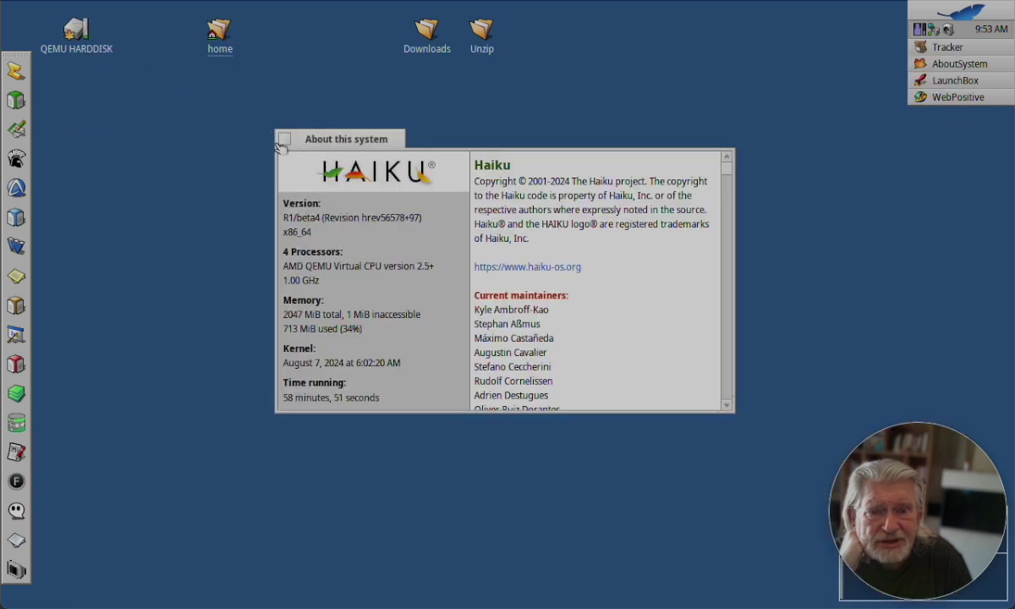
click(287, 140)
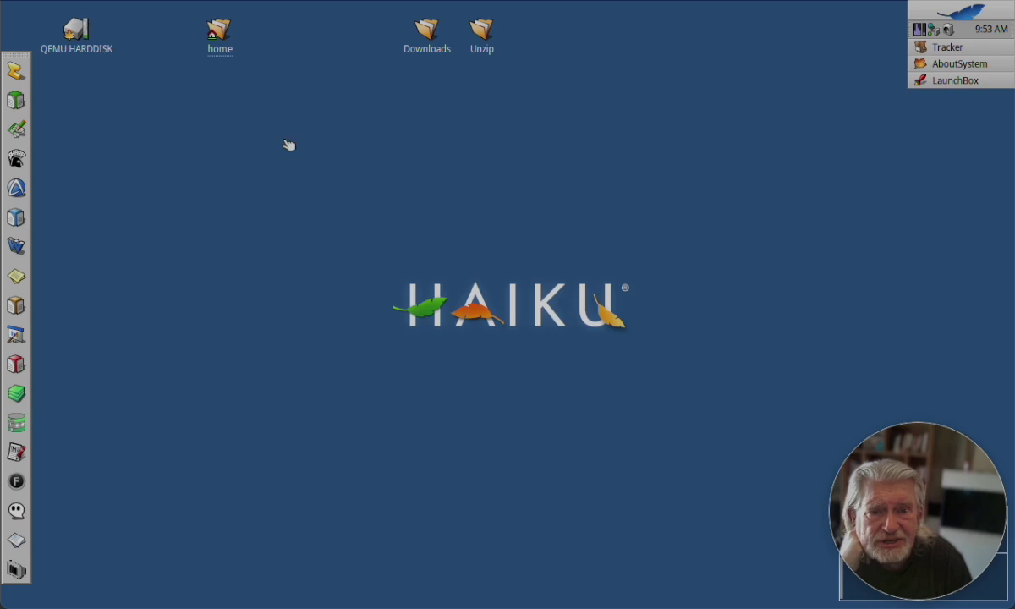
click(428, 32)
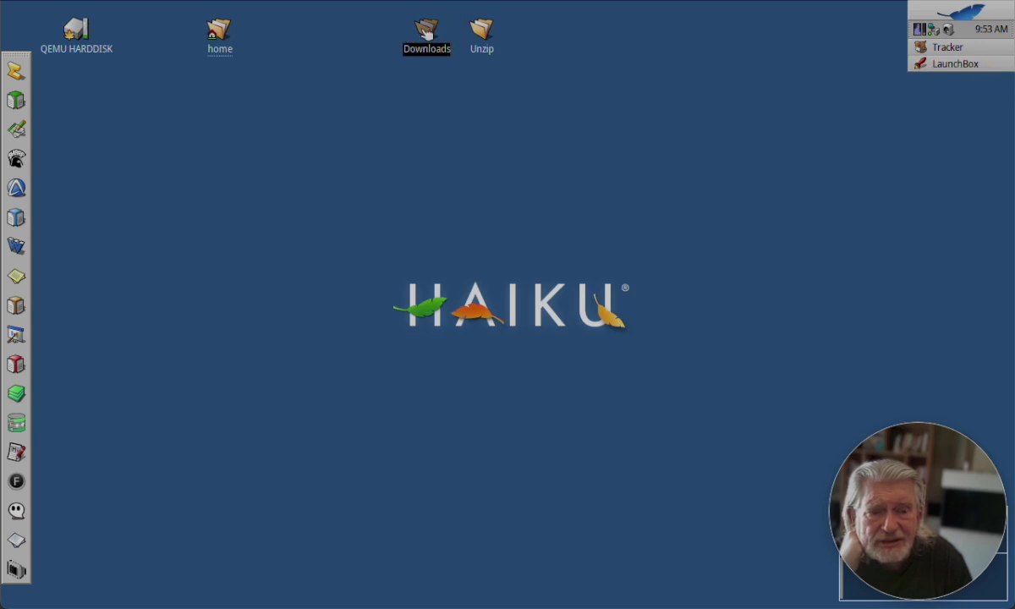
double_click(427, 31)
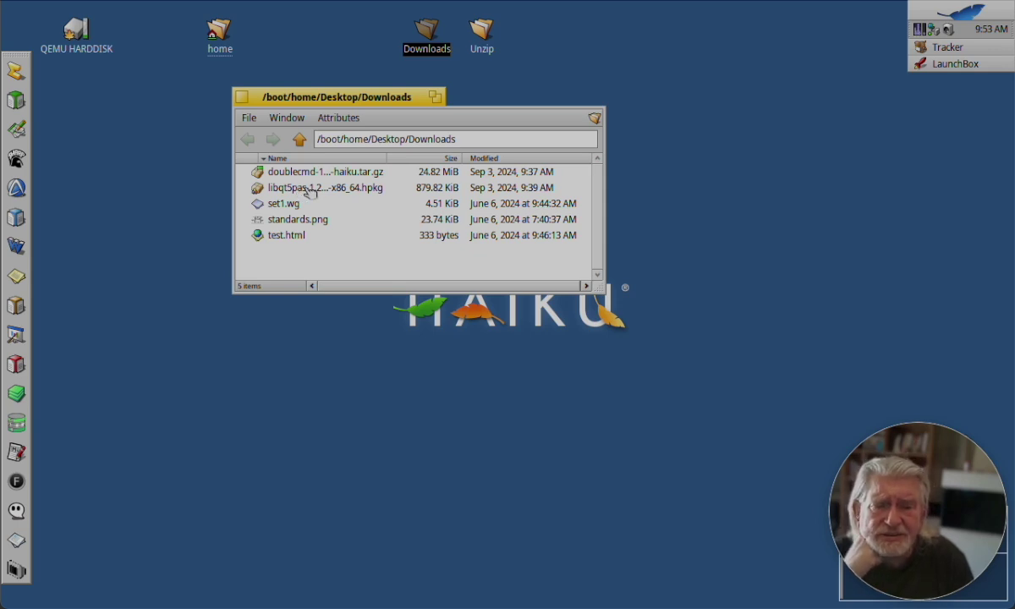
Step: Open the doublecmd-1.1.17.qt5.x86_64-haiku.tar.gz archive from Downloads in Expander and enlarge the Expander window
click(311, 193)
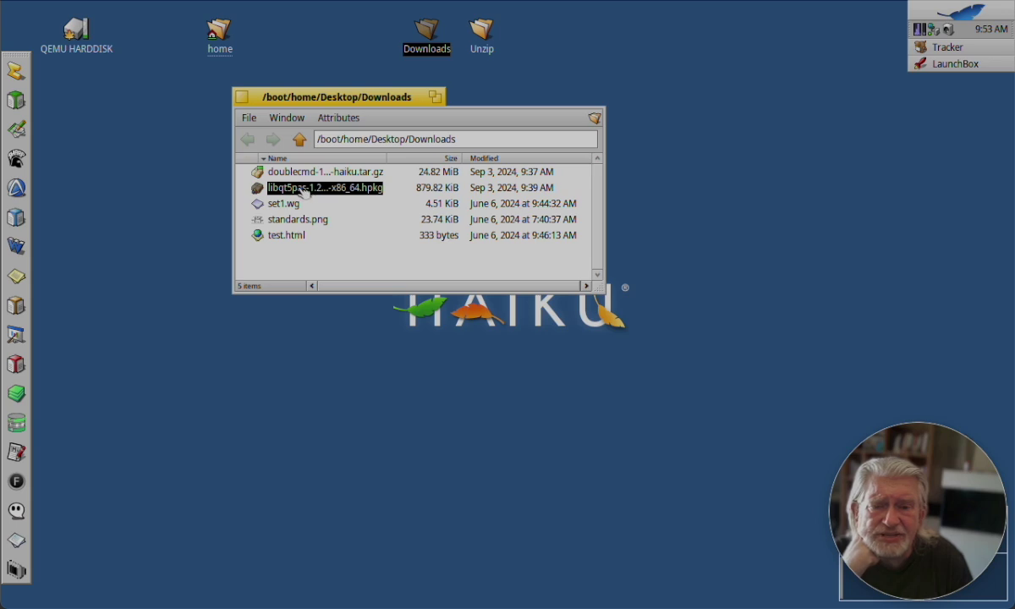
click(321, 173)
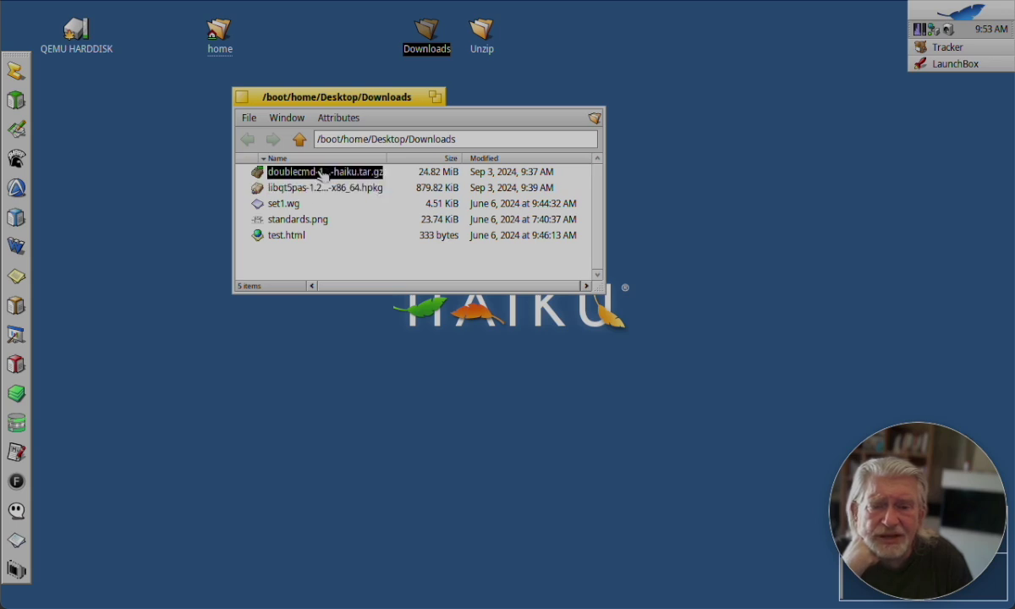
double_click(322, 173)
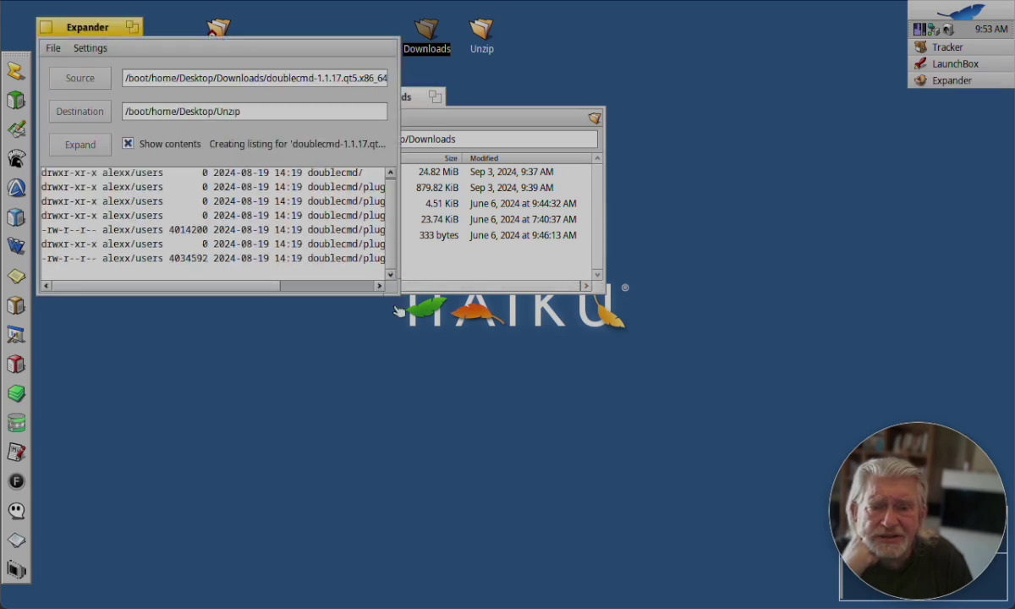
drag(404, 301, 614, 501)
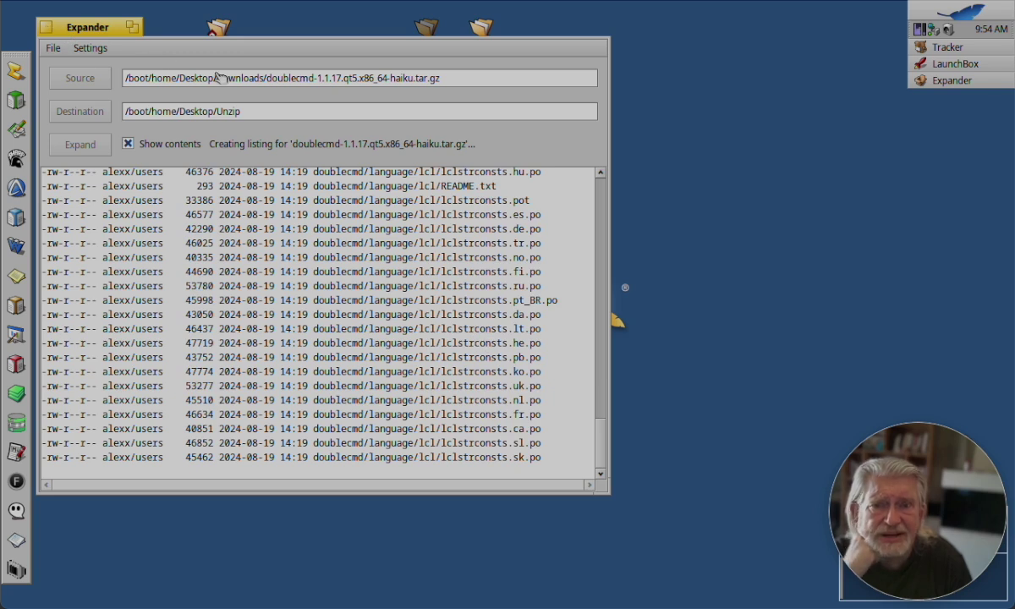
Step: Open the Unzip folder from the desktop and place its window below the Downloads window
click(485, 29)
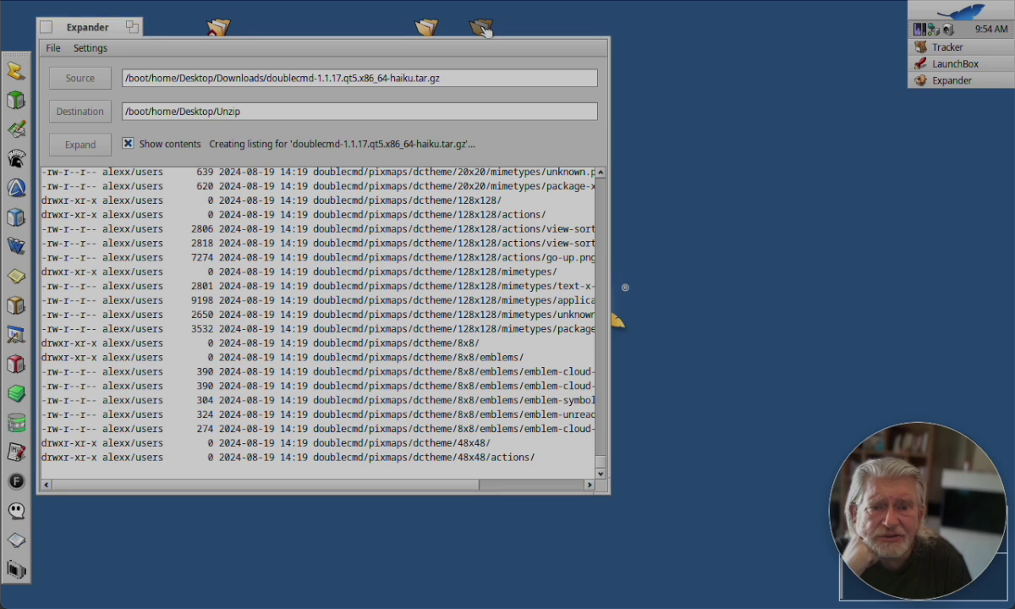
double_click(485, 29)
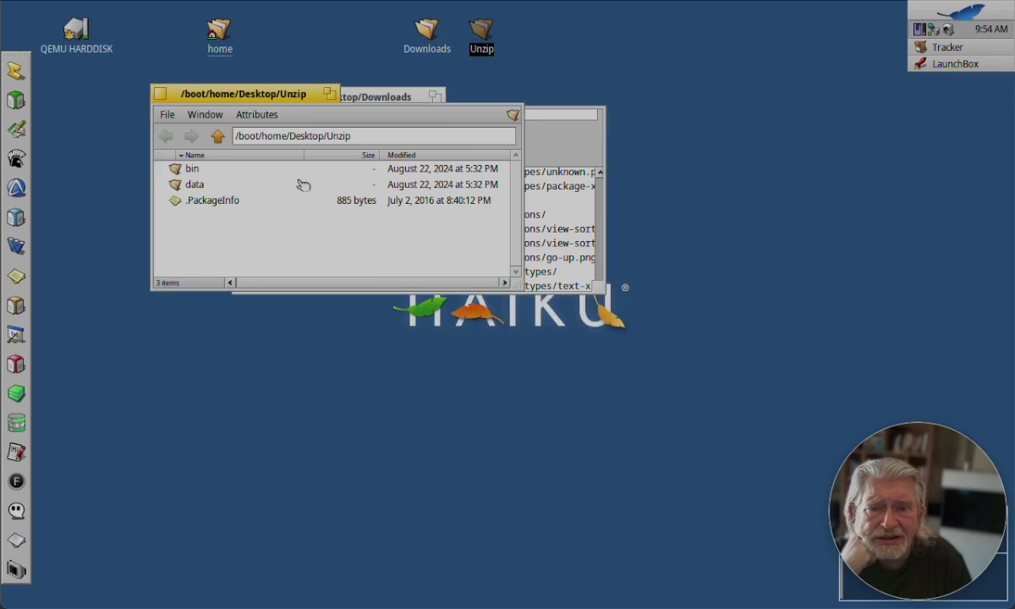
drag(265, 100, 354, 289)
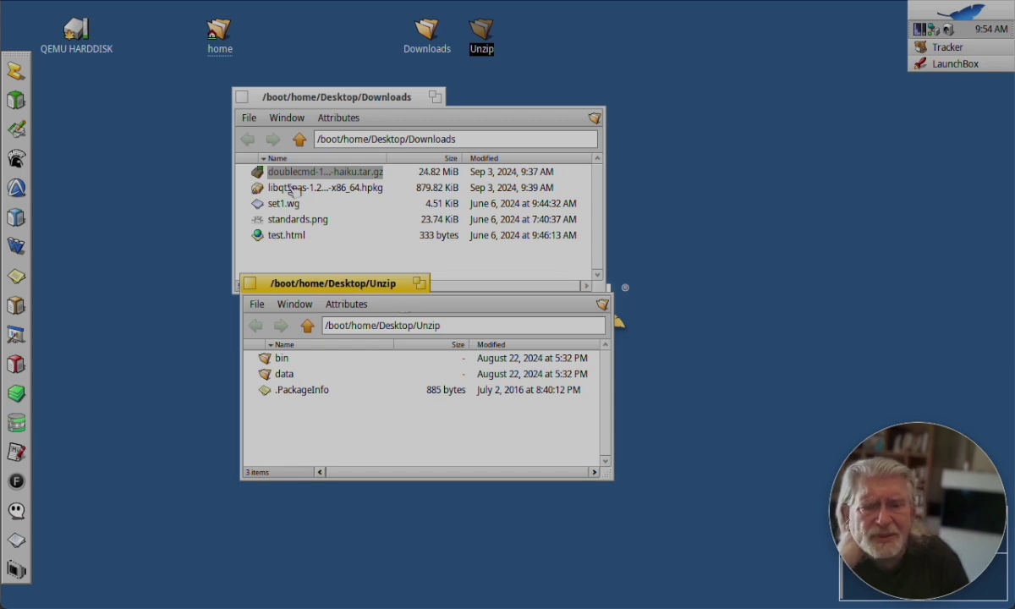
Step: Reopen the doublecmd archive in a widened Expander window and expand it to /boot/home/Desktop/Unzip
double_click(301, 174)
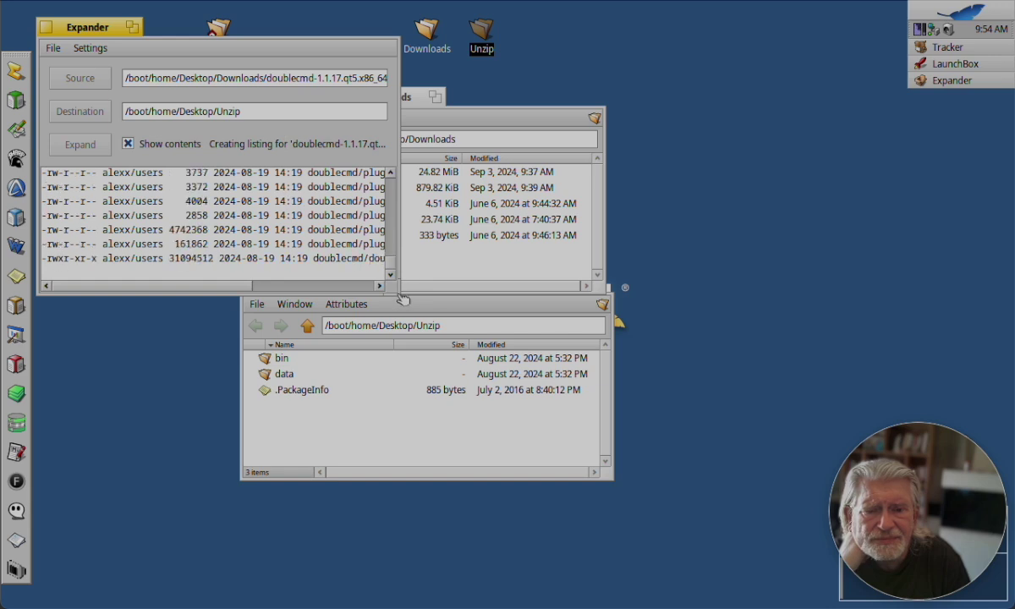
drag(403, 299, 547, 499)
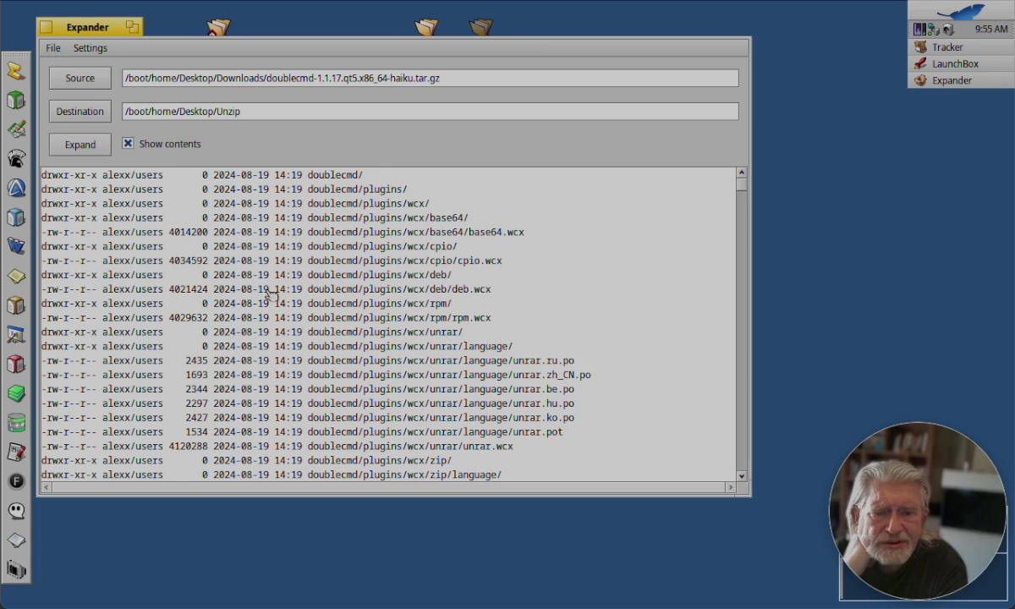
click(78, 146)
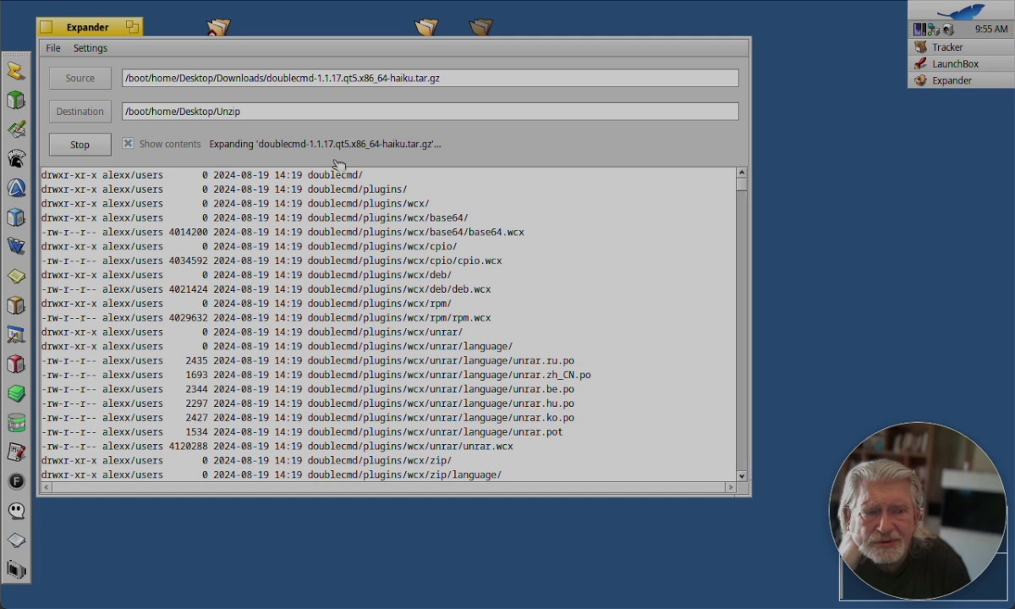
Step: Bring the Unzip folder window in front of Expander and move it toward the lower right
click(939, 49)
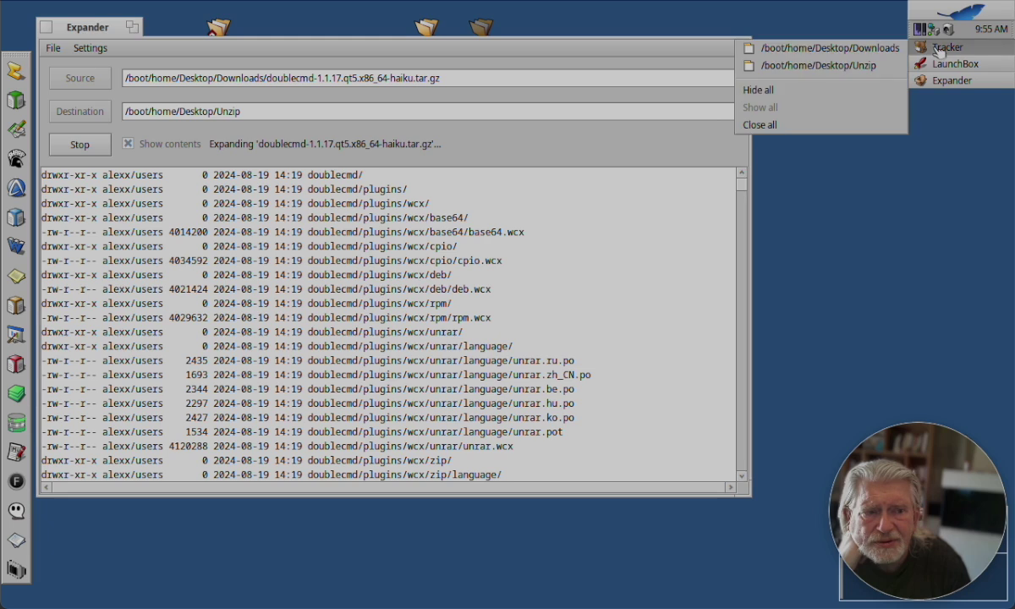
click(862, 67)
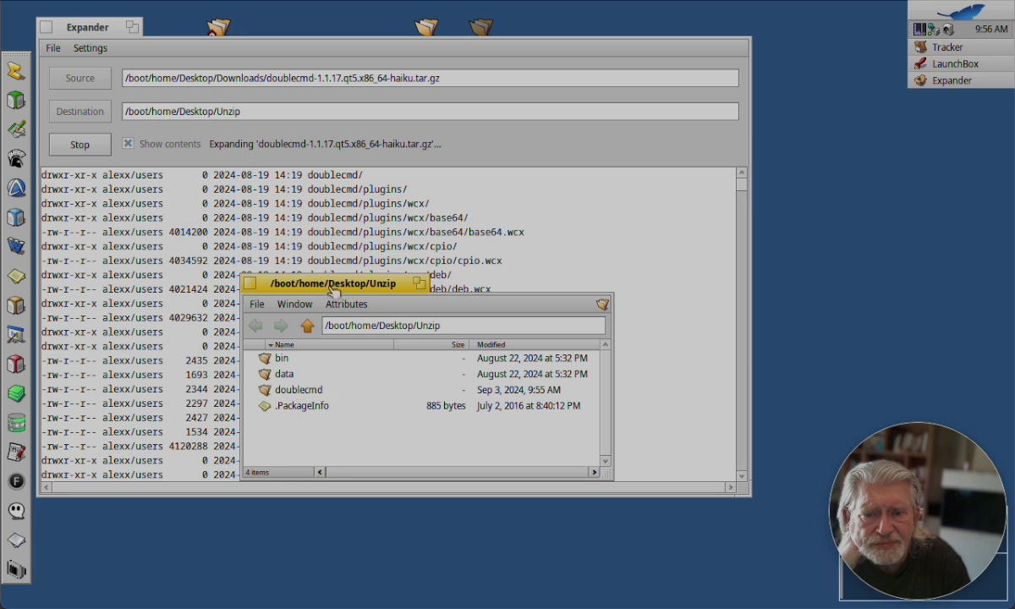
drag(332, 290, 532, 318)
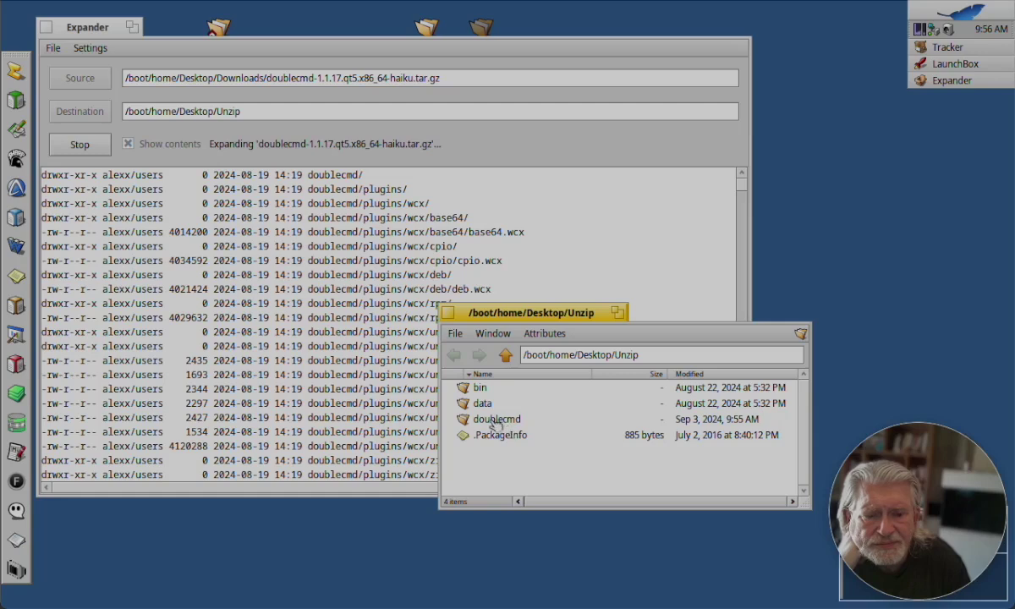
Step: Open the extracted doublecmd folder, locate the doublecmd program inside it, and return to the Unzip folder
click(498, 422)
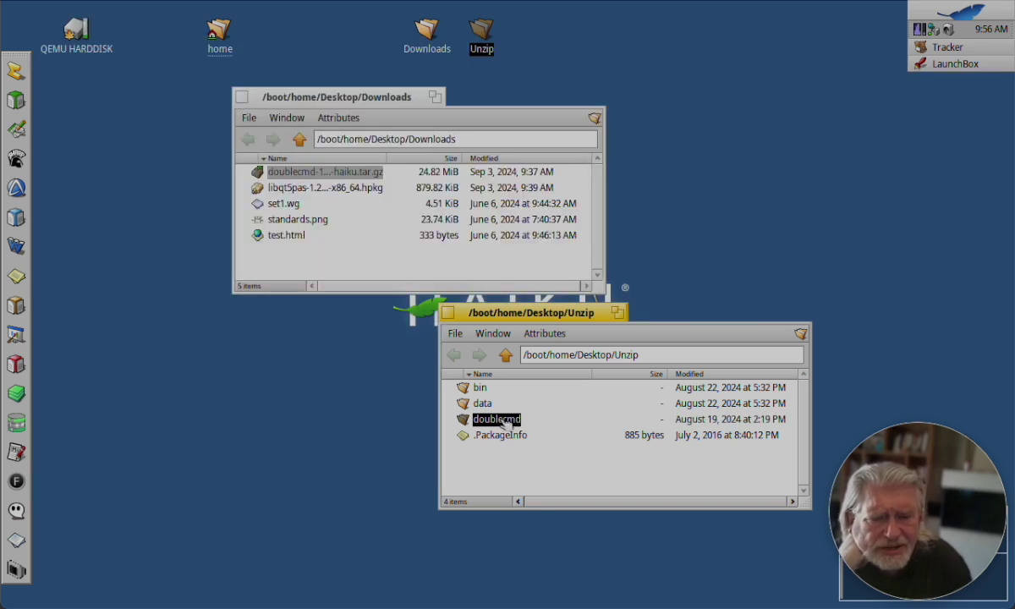
double_click(505, 421)
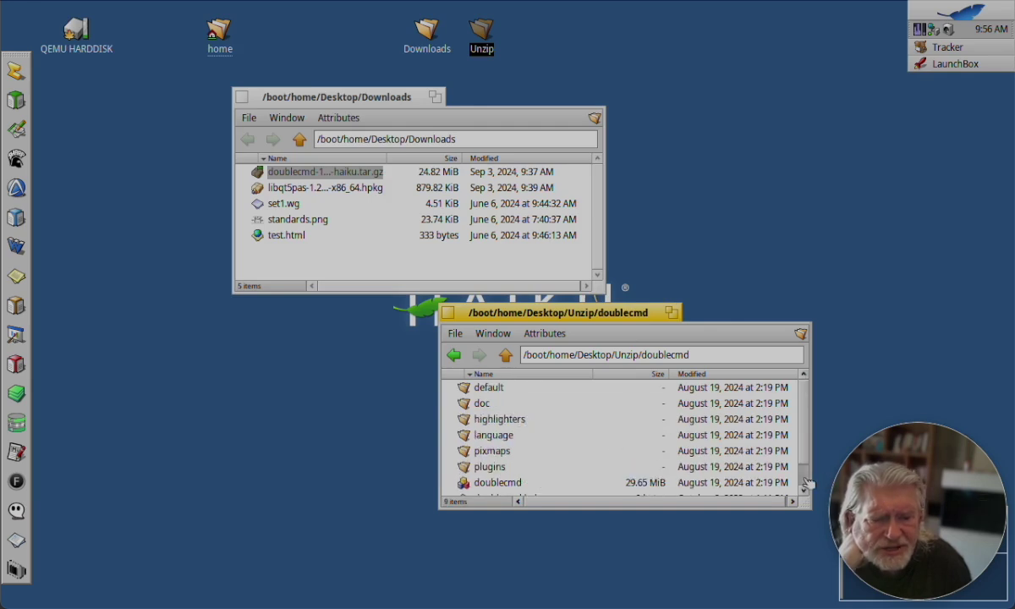
click(809, 482)
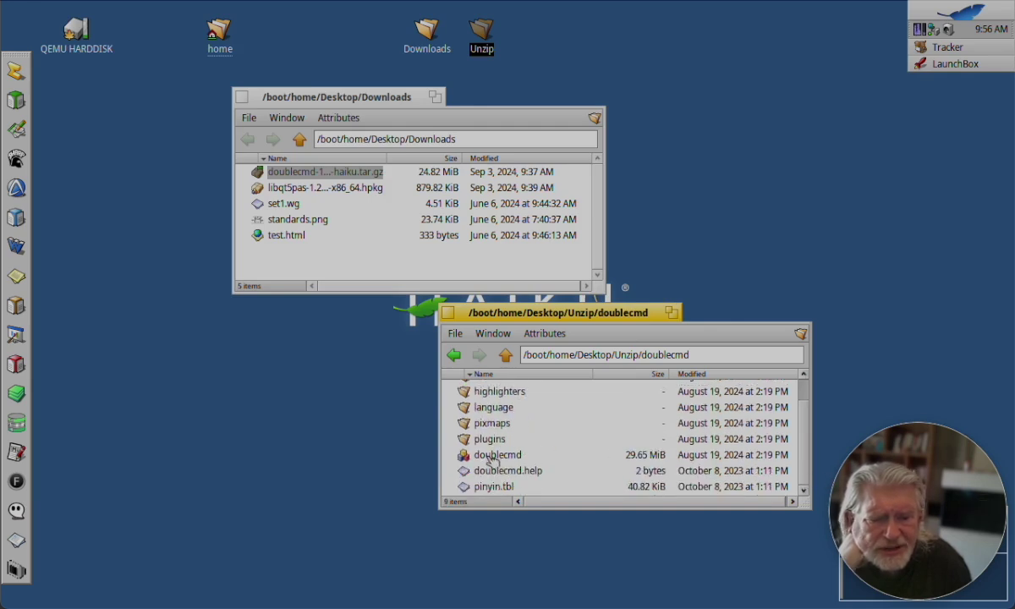
click(493, 458)
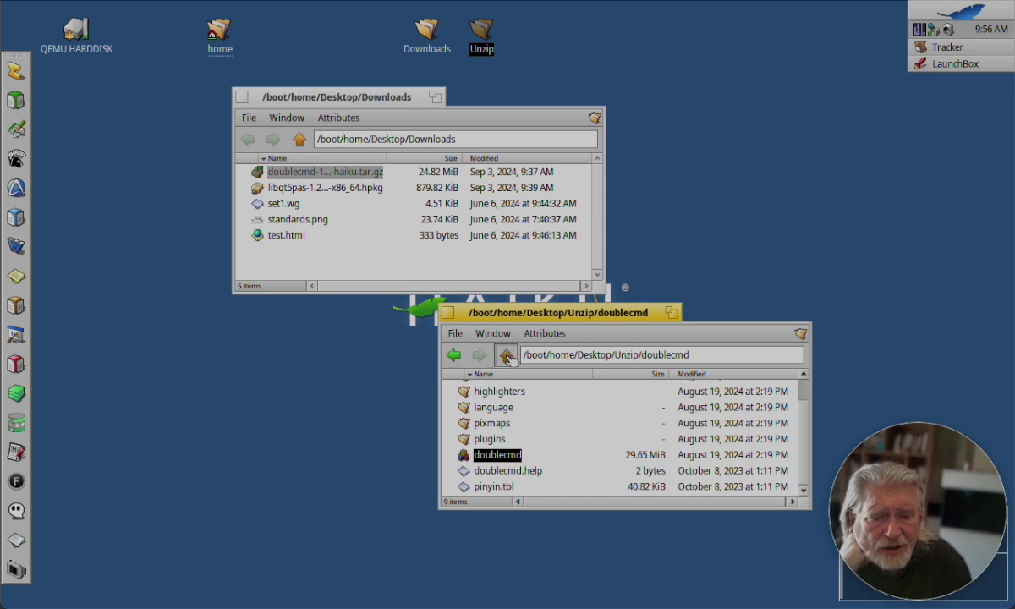
click(506, 354)
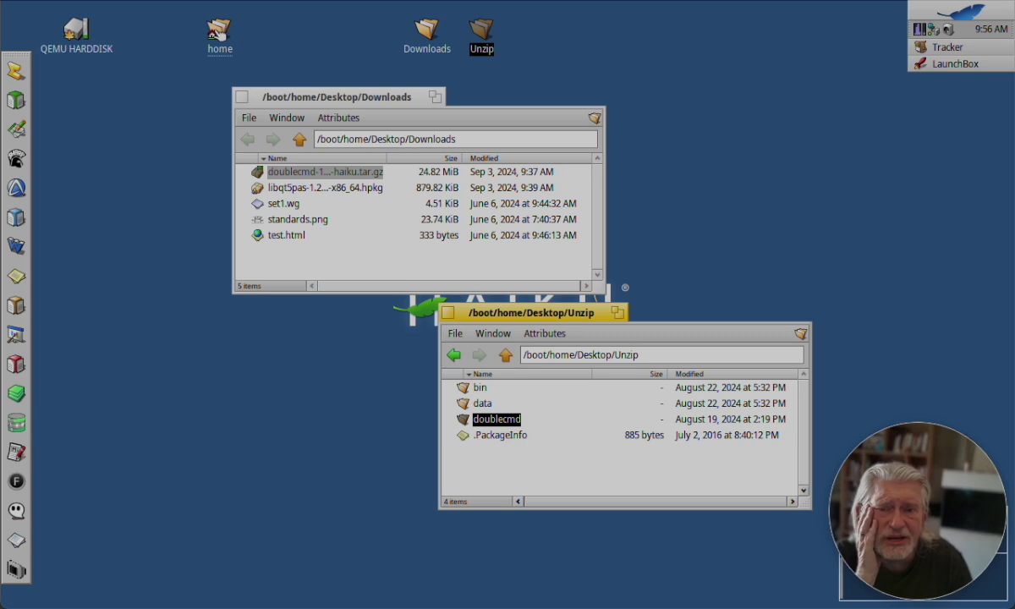
Step: Open the non-packaged folder inside the home folder's config directory and close the Downloads window
click(218, 32)
right_click(219, 32)
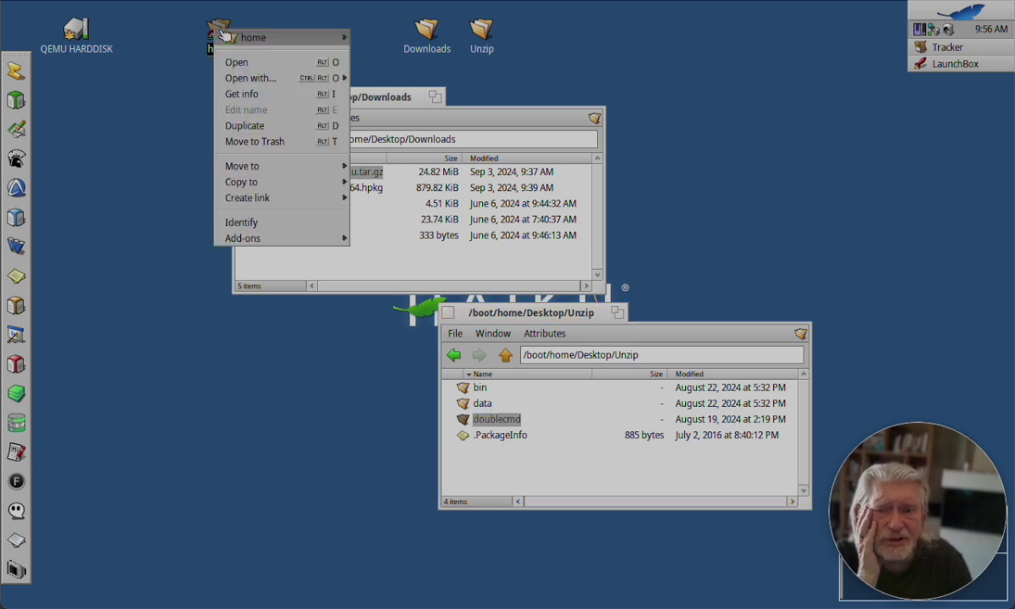
mouse_move(254, 38)
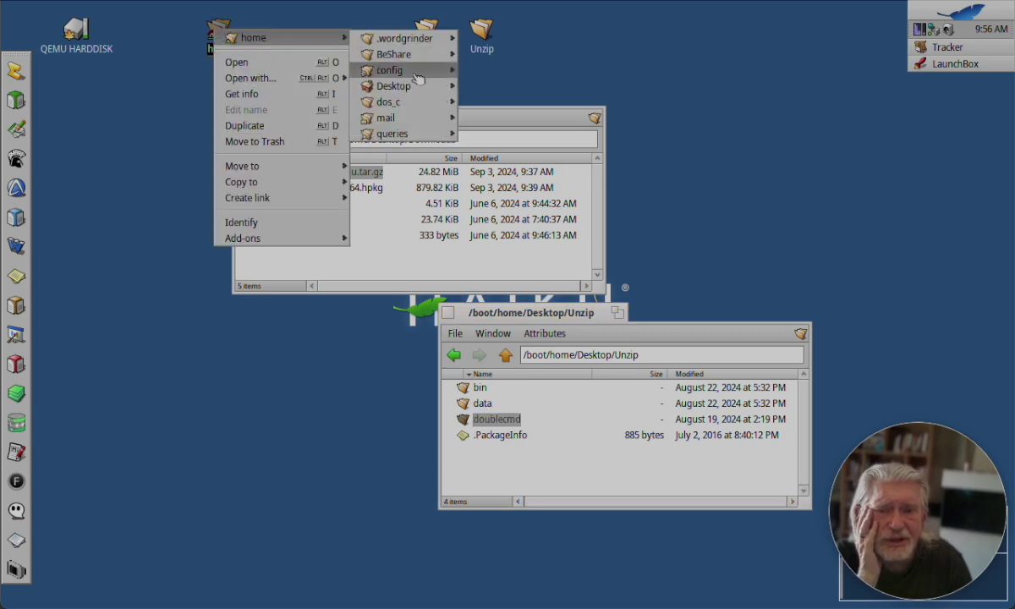
mouse_move(417, 75)
mouse_move(511, 89)
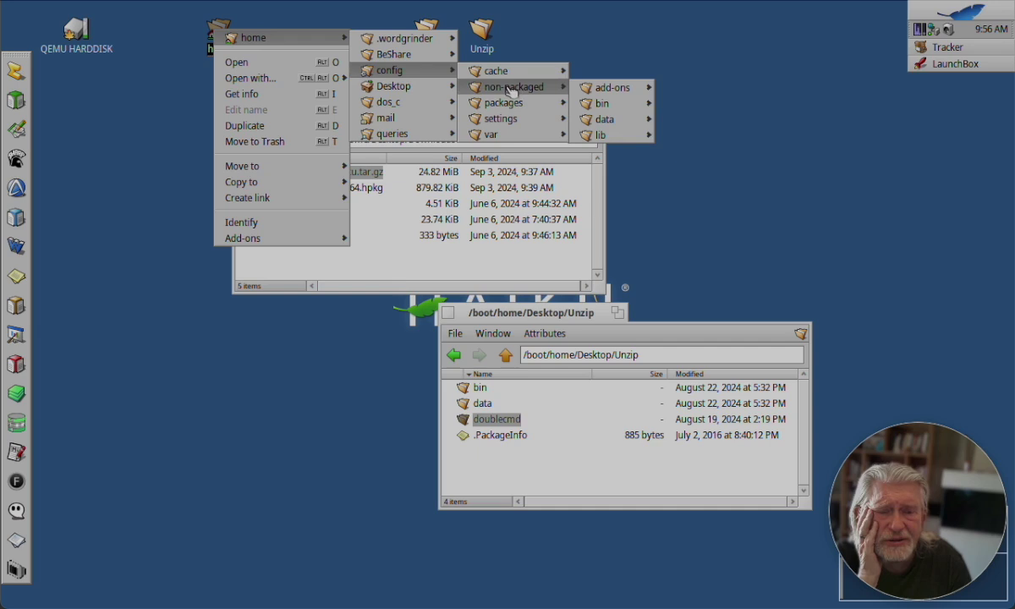
click(529, 90)
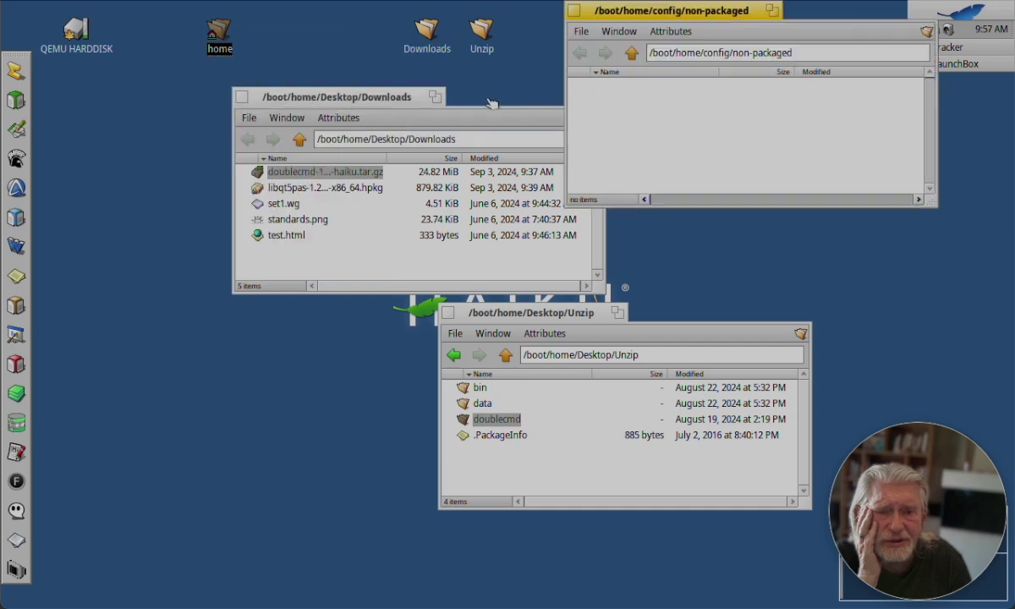
click(241, 98)
click(241, 98)
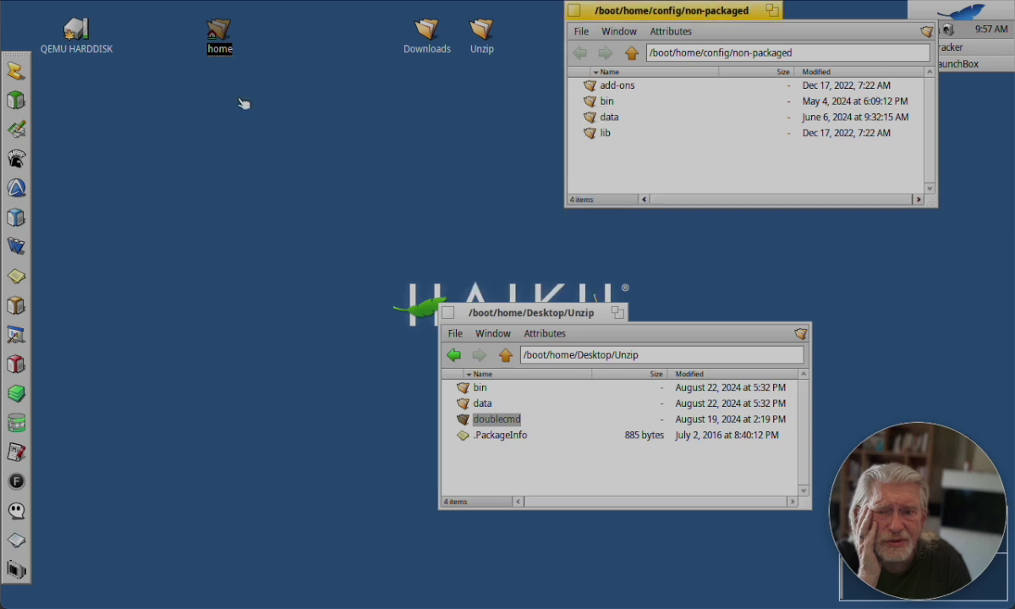
Step: Create a new folder named apps in /boot/home/config/non-packaged
right_click(615, 157)
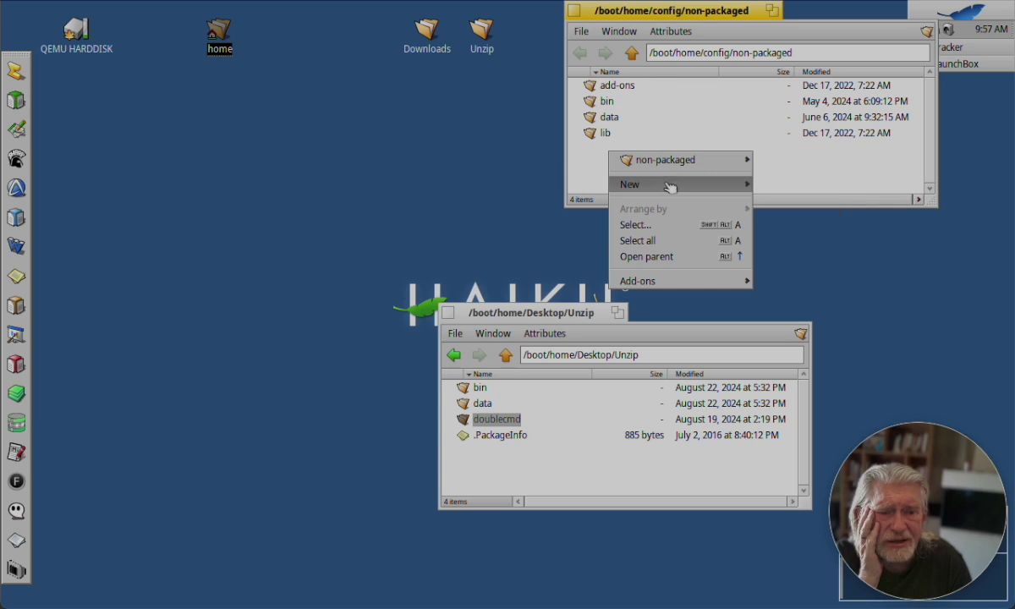
mouse_move(669, 186)
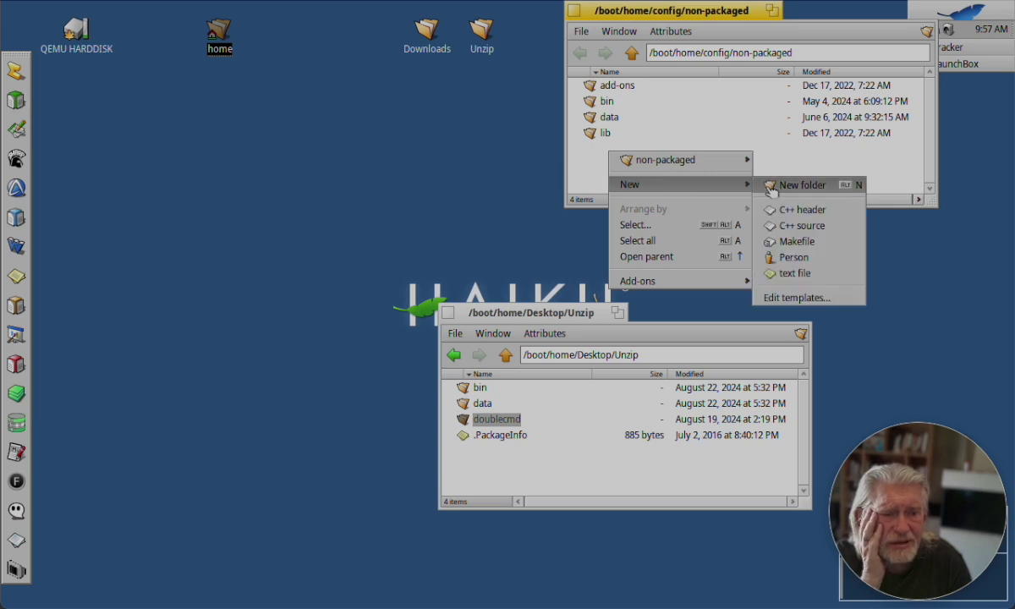
click(773, 189)
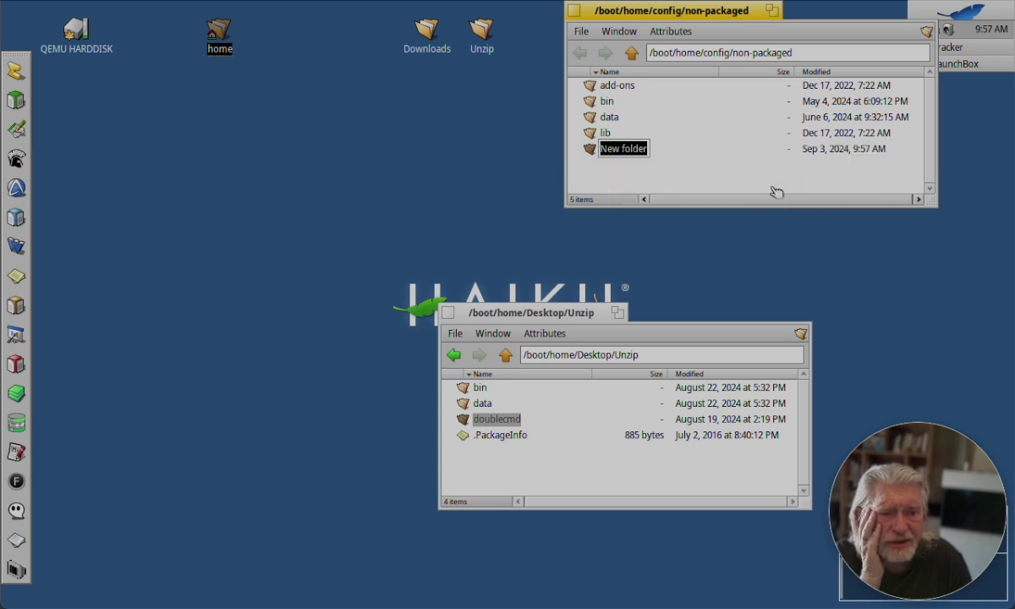
text(app)
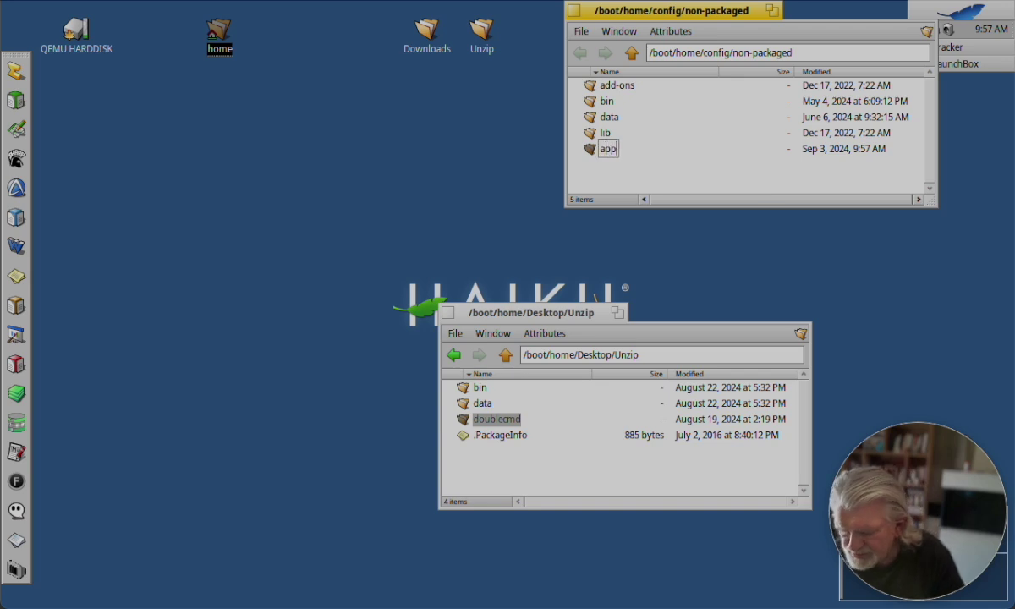
text(s)
key(Return)
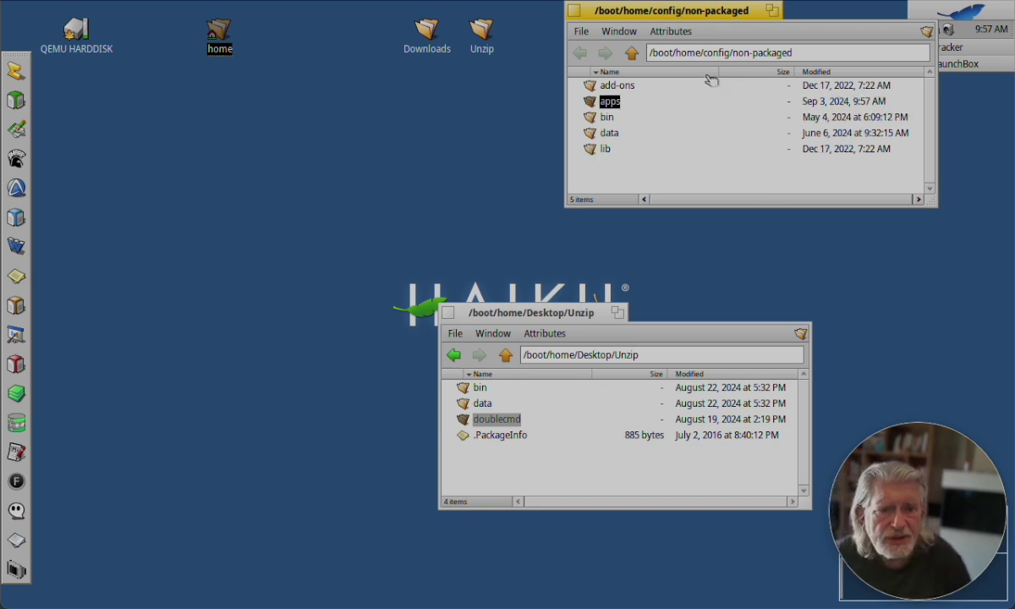
Step: Open the apps folder, move the extracted doublecmd folder from Unzip into it, and close the Unzip window
double_click(609, 101)
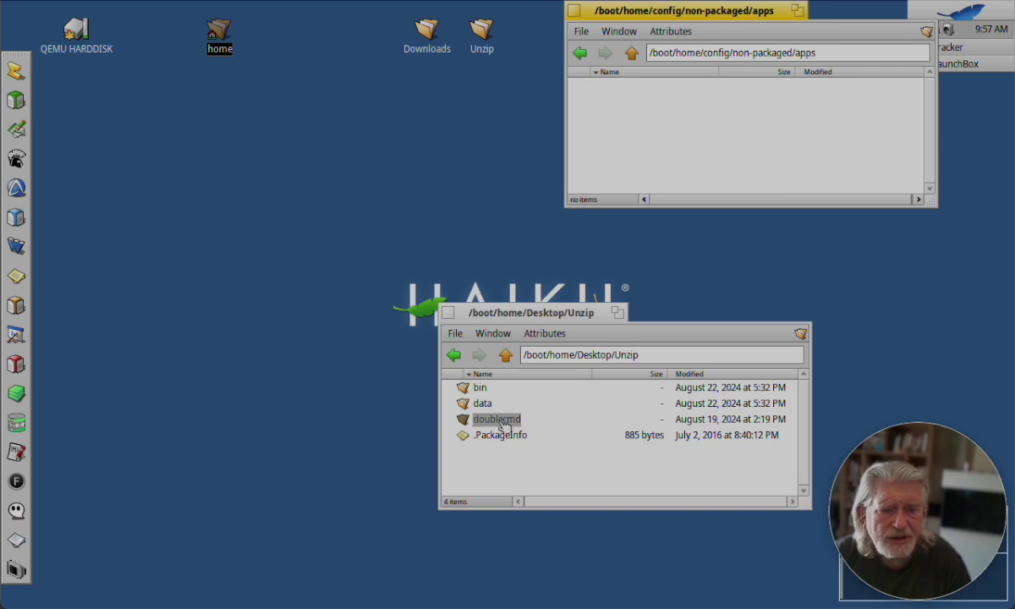
drag(505, 428, 703, 143)
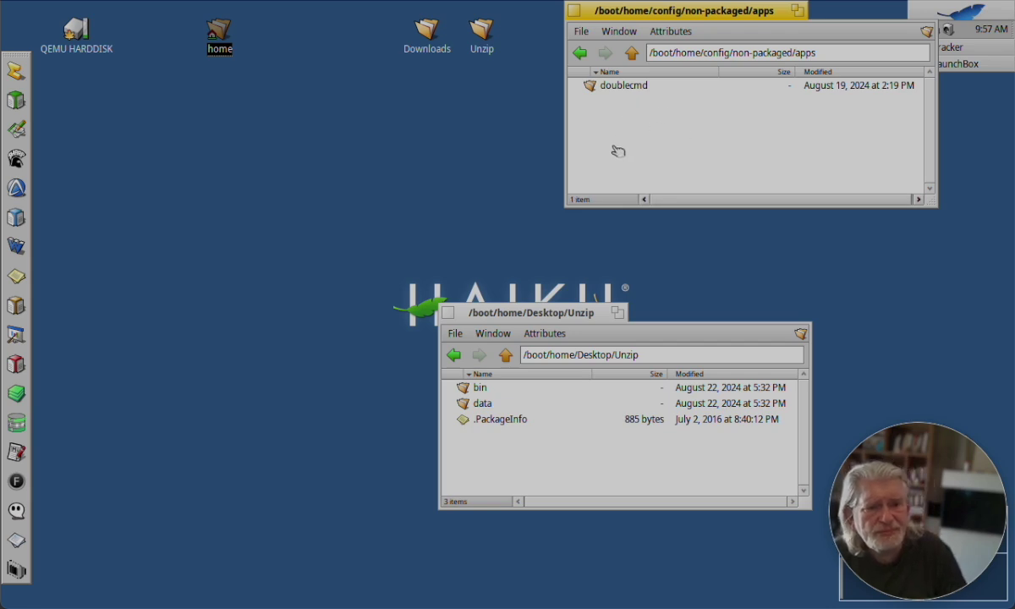
click(449, 312)
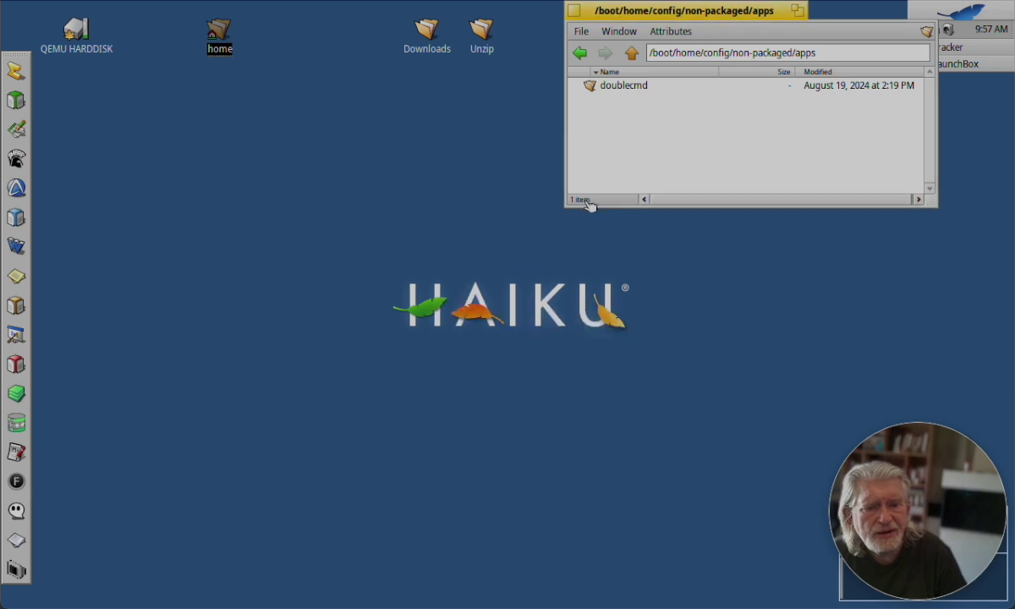
Step: Open the /boot/home/config/non-packaged/data/deskbar/menu/Applications folder and place its window beside the apps window without overlap
click(599, 203)
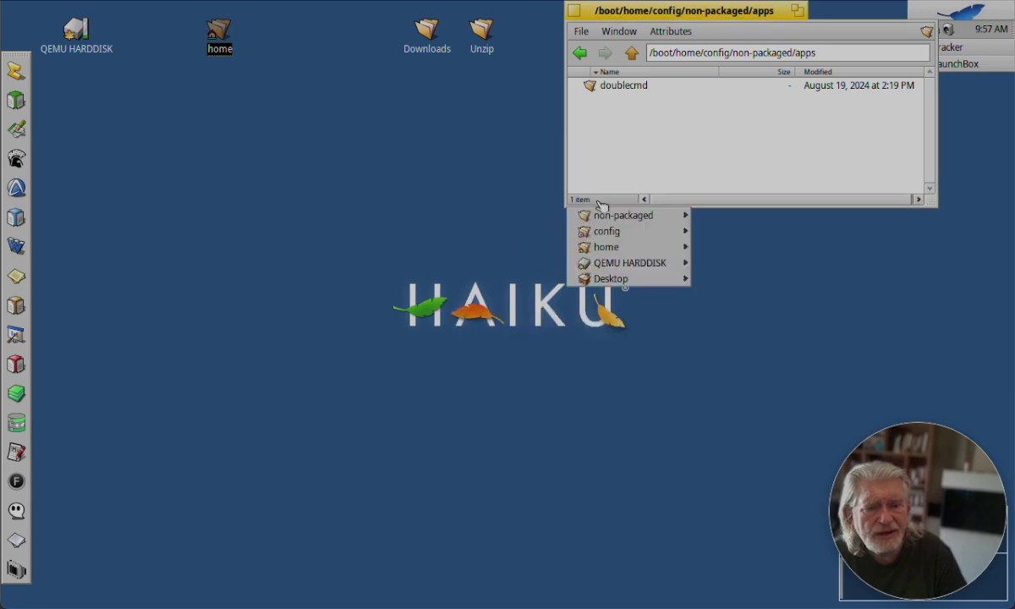
mouse_move(617, 234)
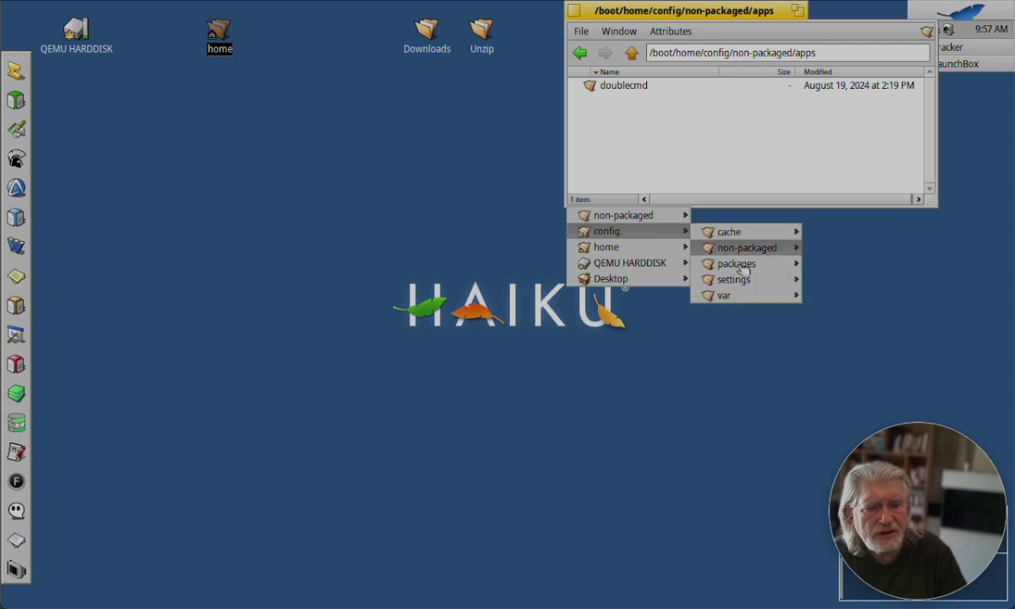
mouse_move(746, 269)
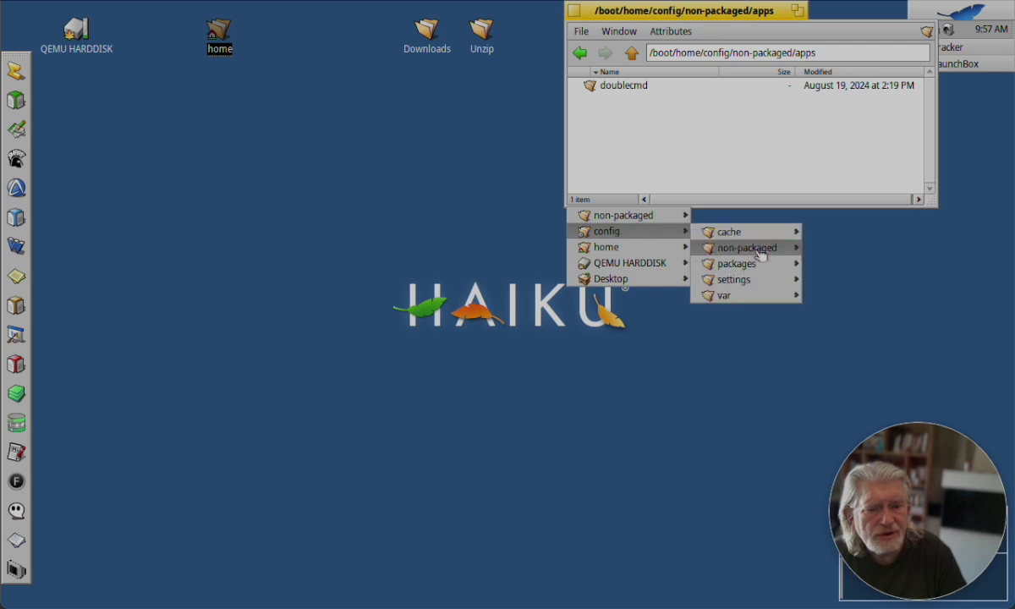
mouse_move(645, 215)
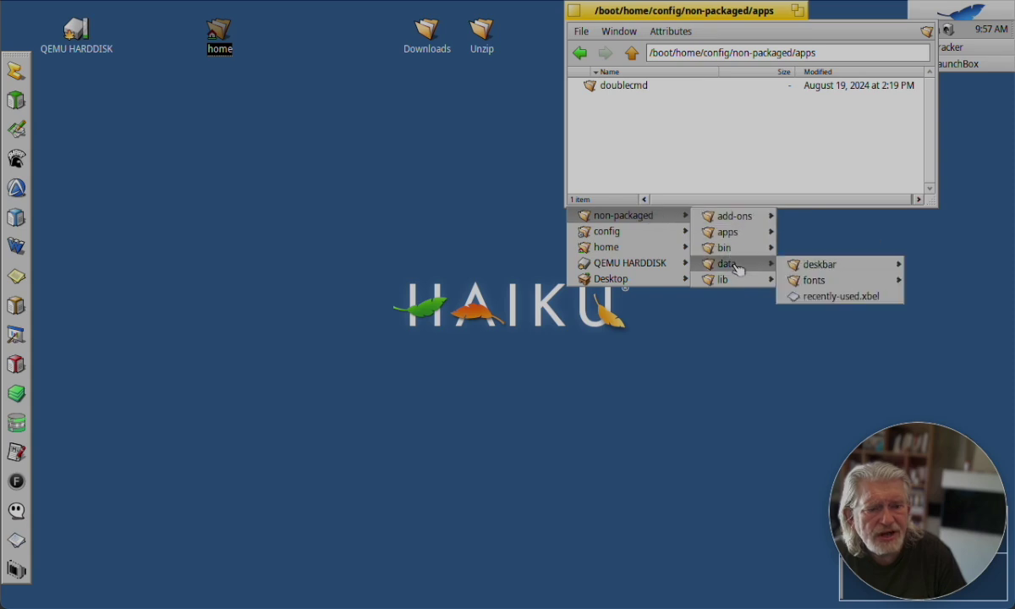
mouse_move(820, 267)
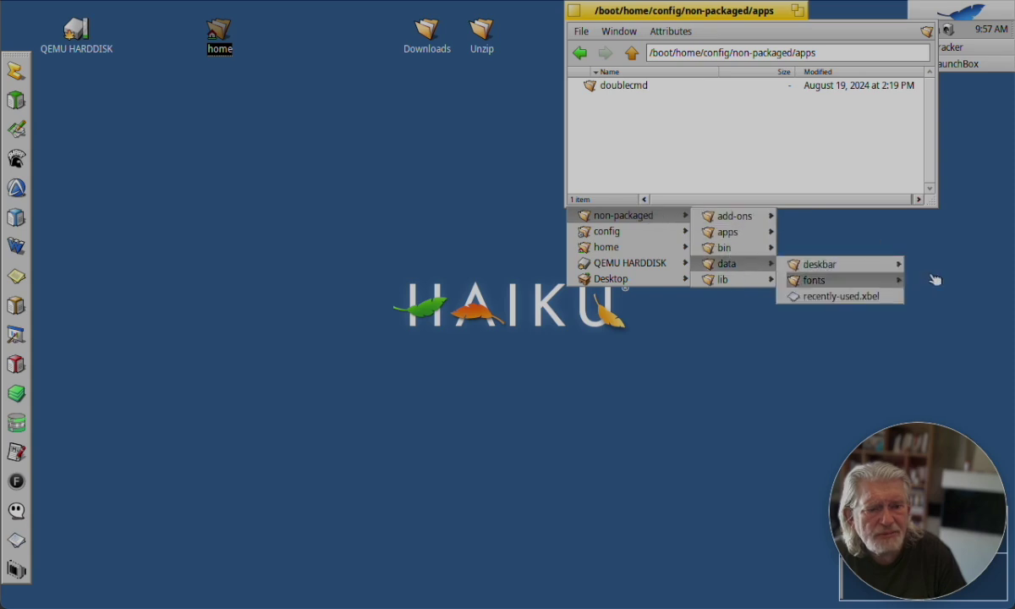
mouse_move(902, 266)
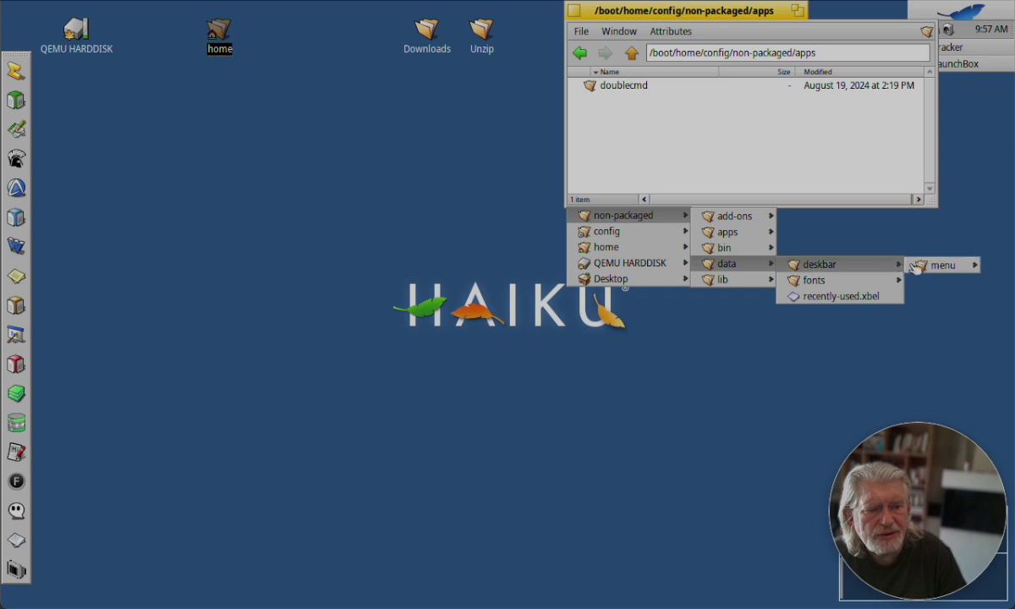
click(873, 267)
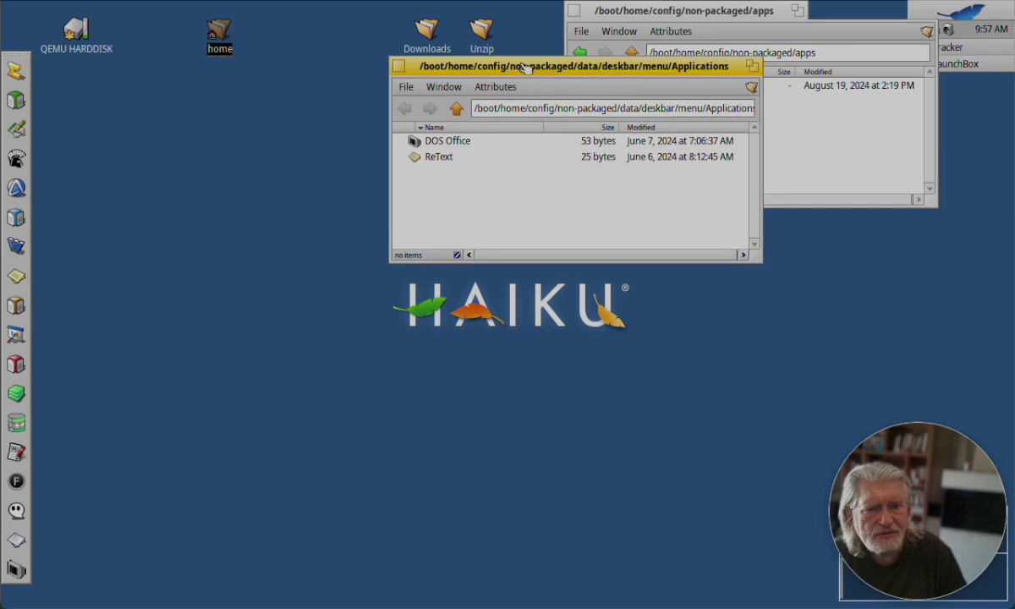
mouse_move(526, 68)
mouse_down()
mouse_move(252, 98)
mouse_move(215, 91)
mouse_up()
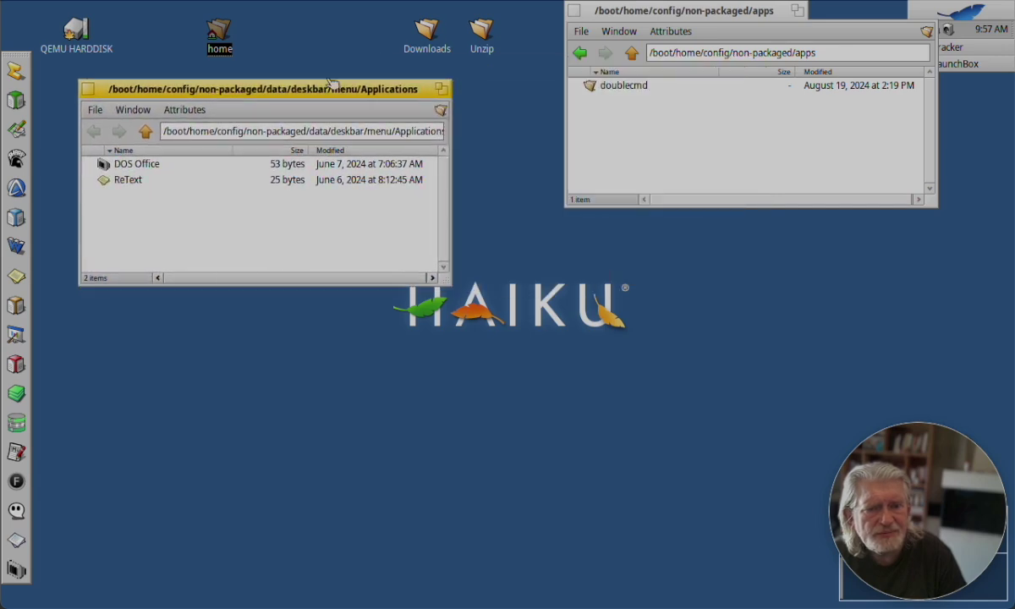
Step: Open the doublecmd folder inside apps and launch the doublecmd program from it
double_click(633, 90)
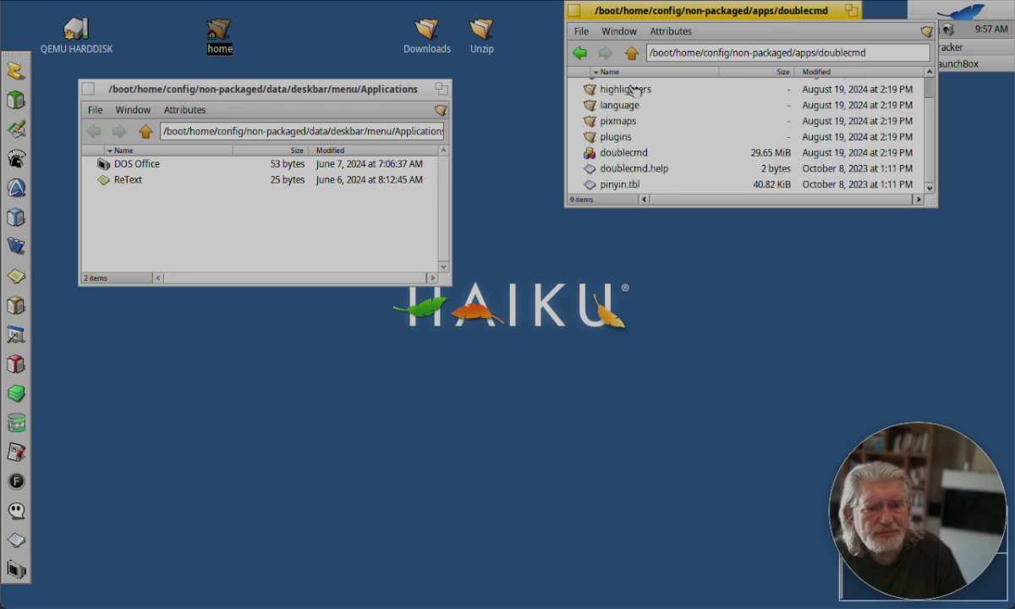
click(625, 157)
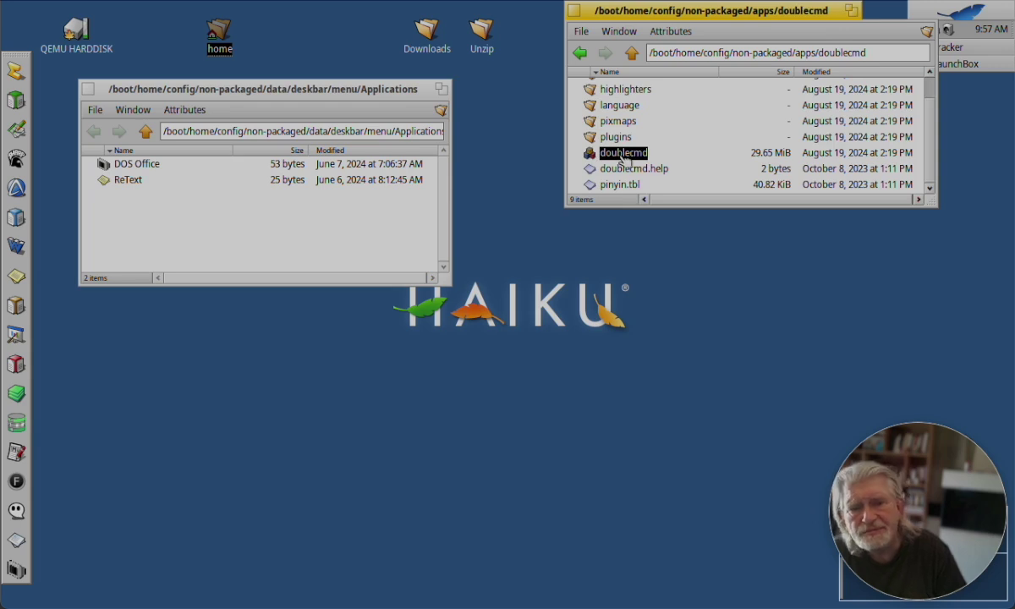
double_click(624, 157)
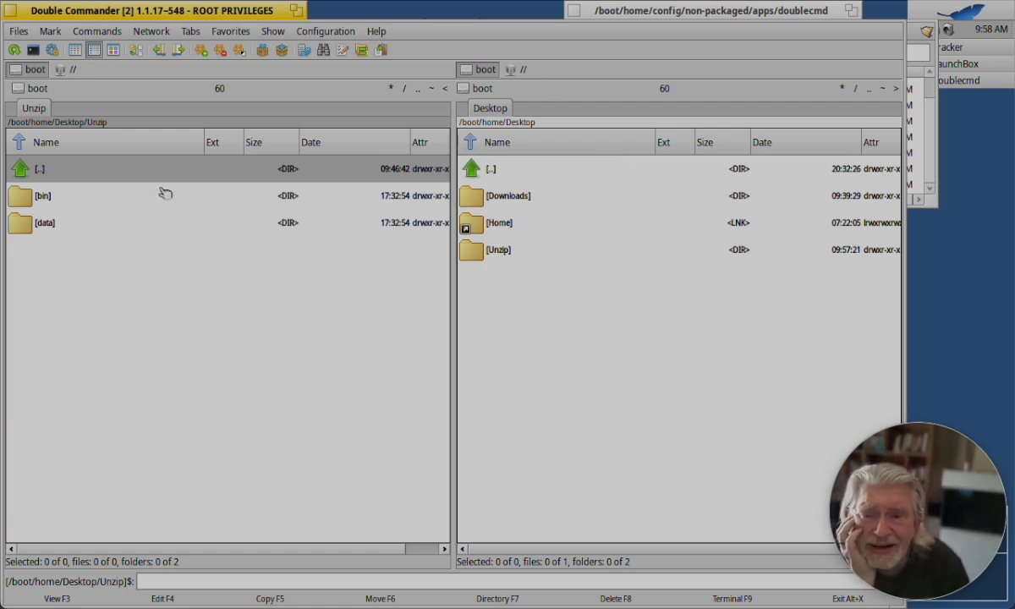
Step: Try out the two file panels by highlighting entries in Unzip and Desktop, ending on Unzip's parent-directory entry
click(92, 203)
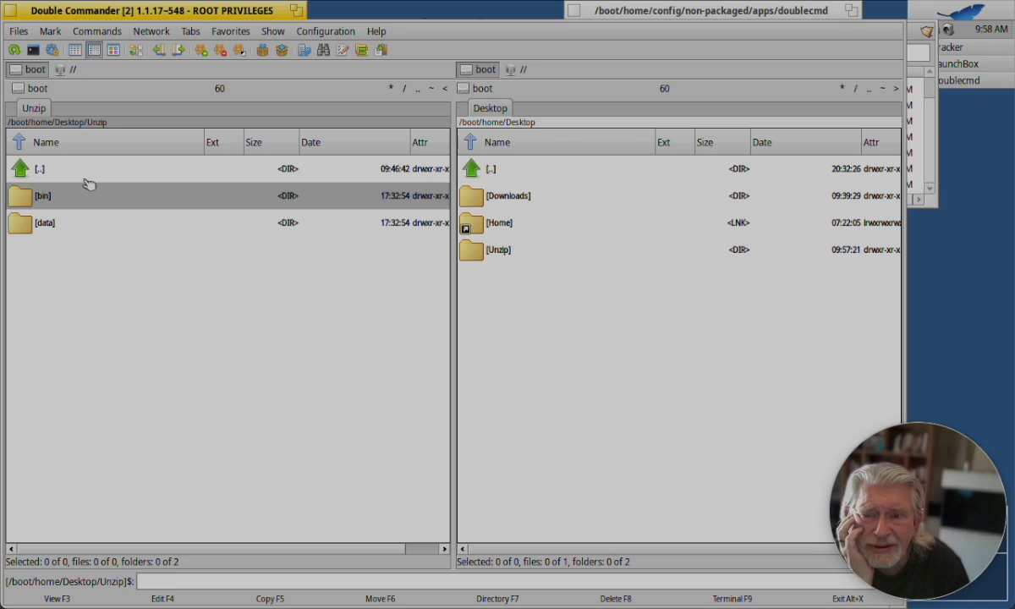
click(87, 173)
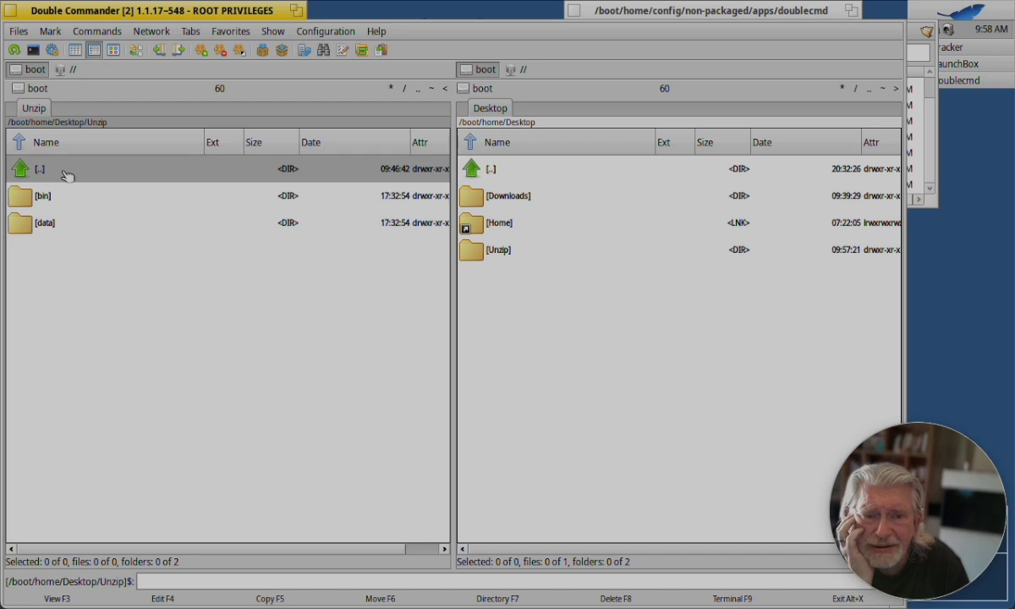
click(515, 203)
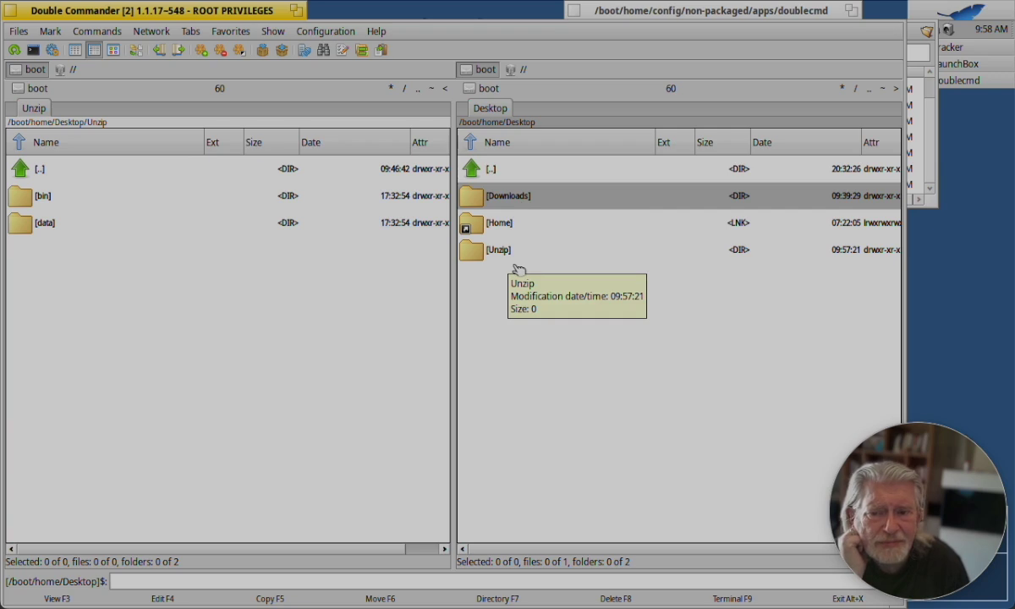
click(42, 173)
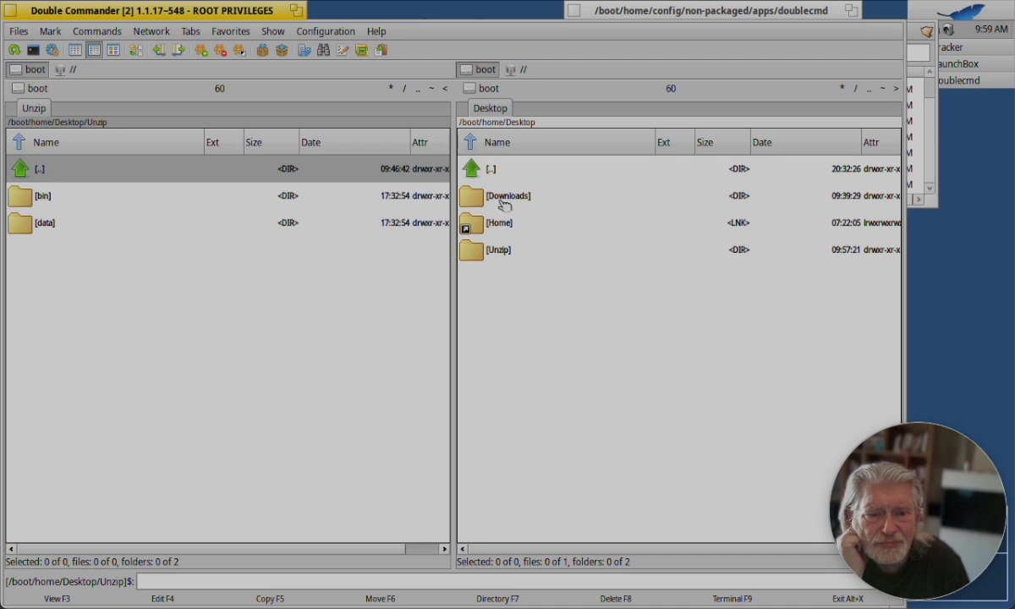
mouse_move(504, 204)
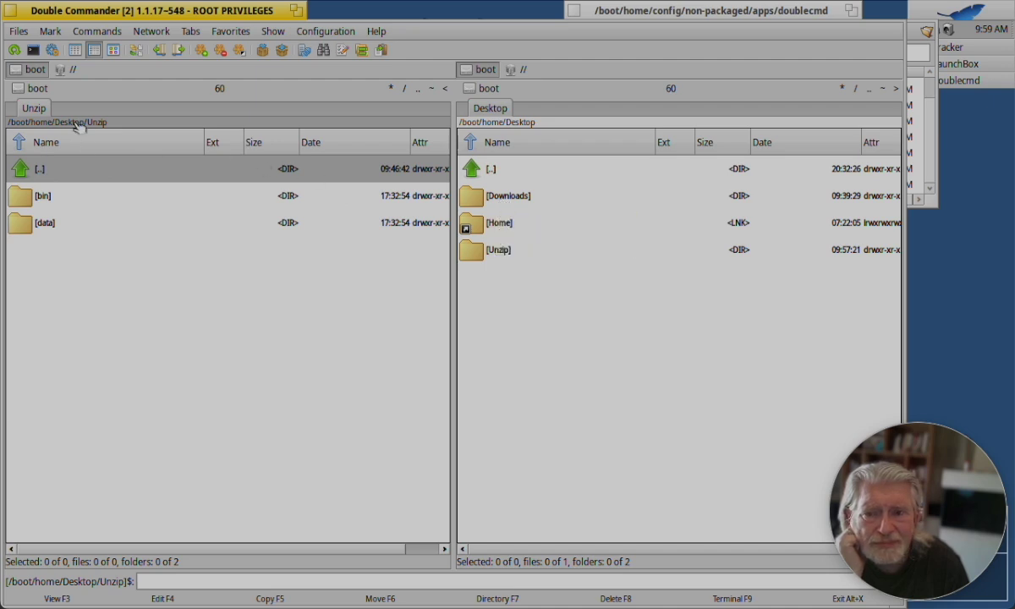
click(100, 32)
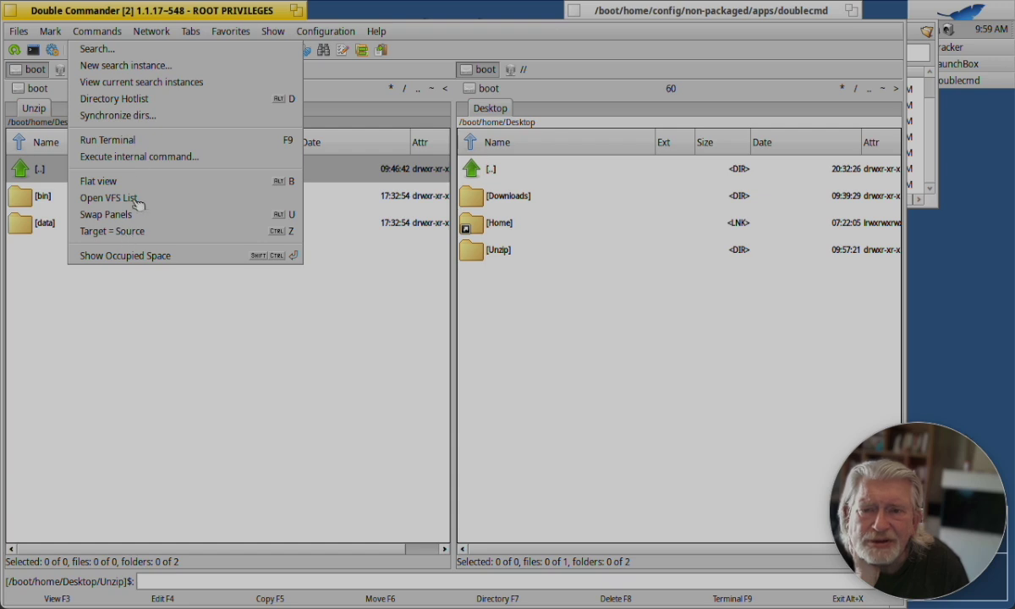
click(231, 37)
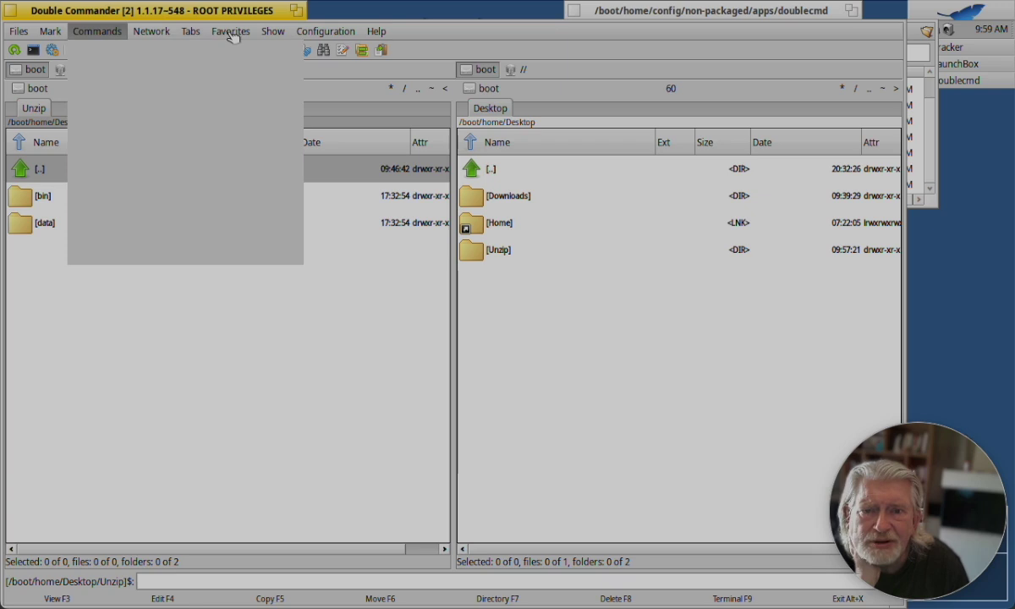
key(Right)
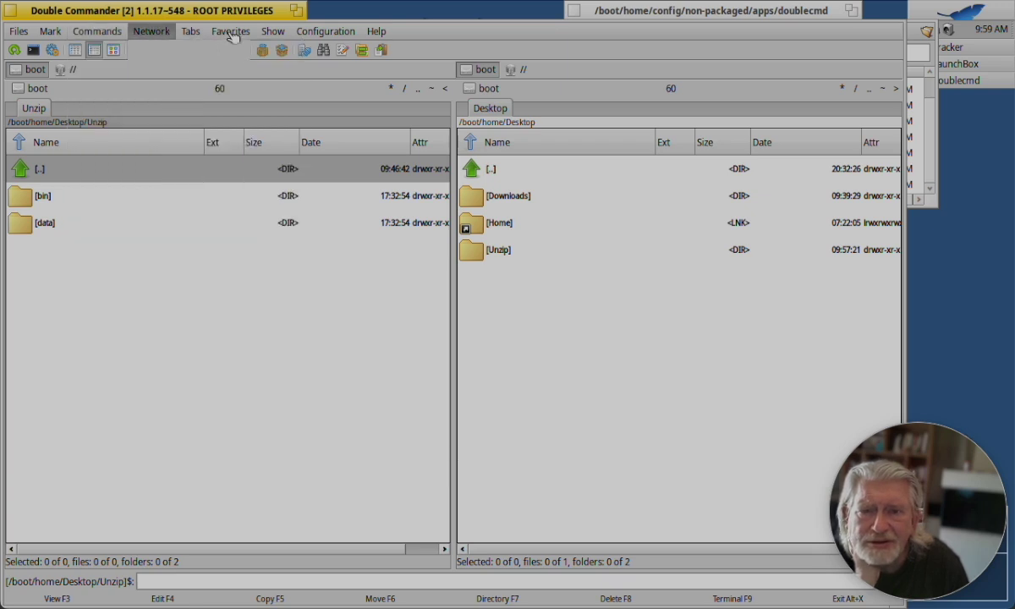
click(232, 34)
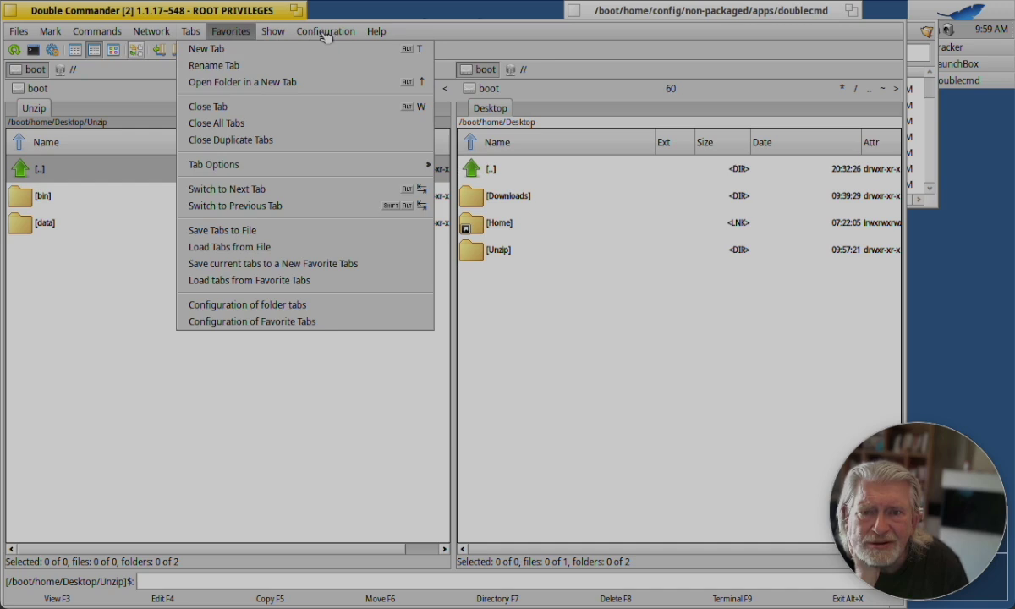
mouse_move(330, 36)
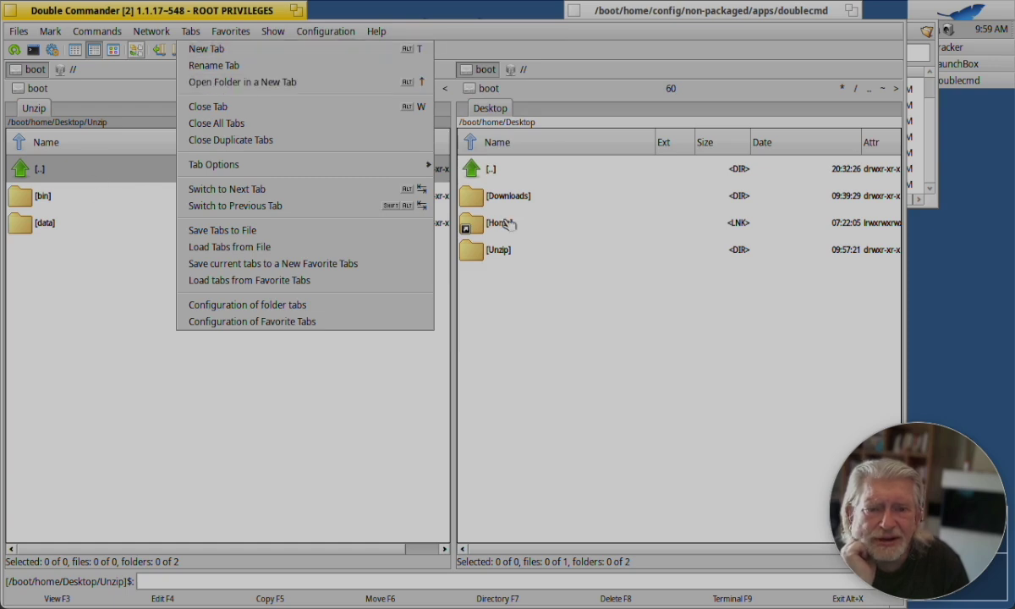
key(Right)
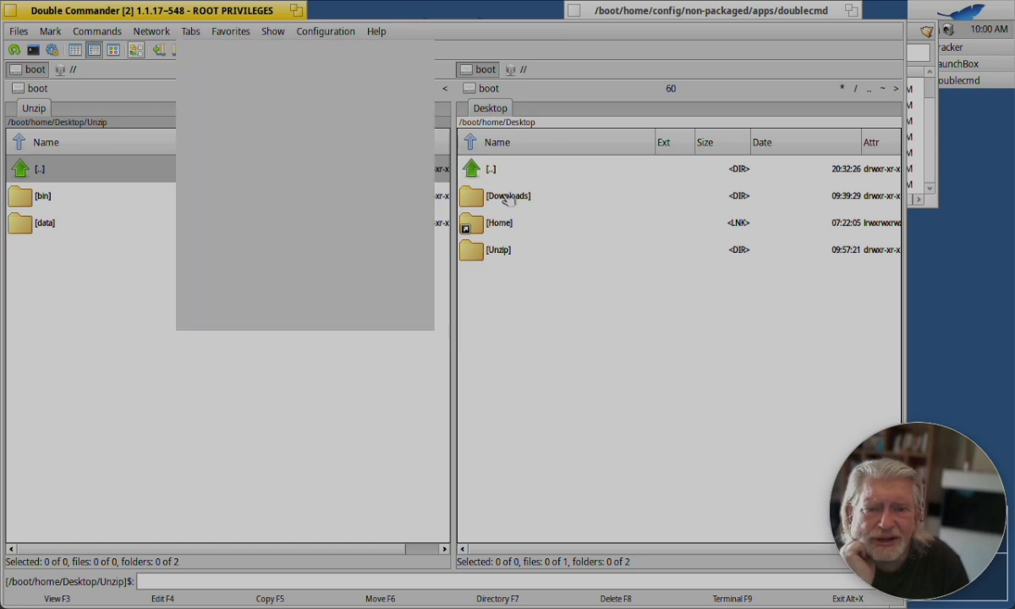
Step: Highlight Downloads in the Desktop panel, open it in a separate folder window through the Open command, and close that window
key(Right)
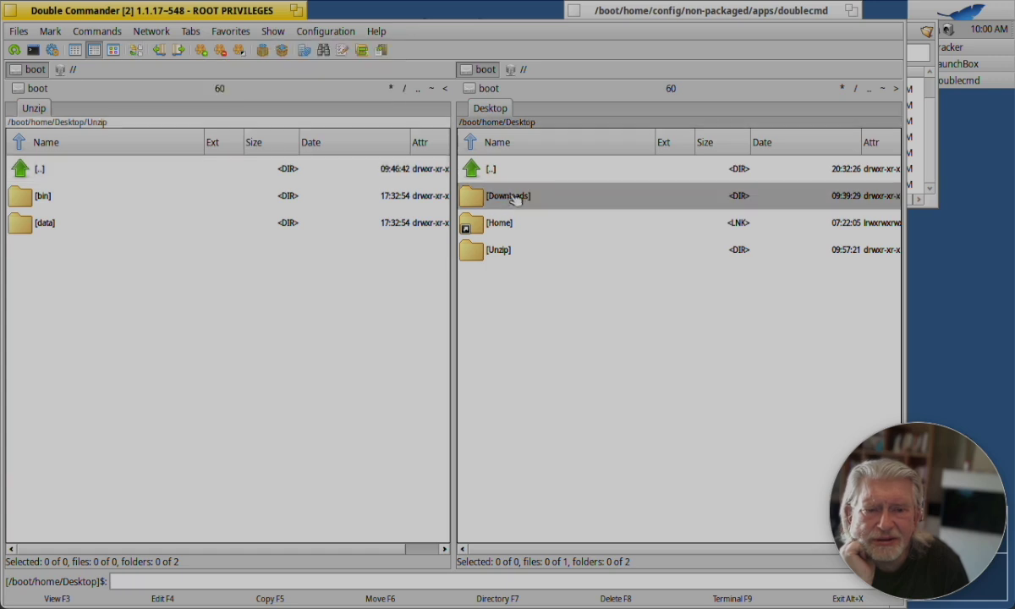
click(502, 198)
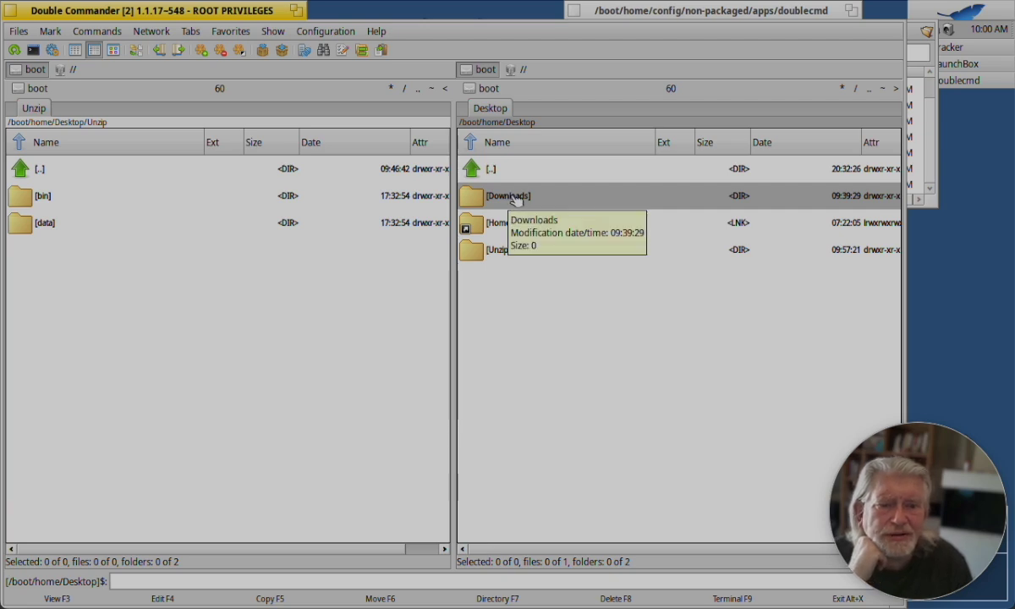
right_click(513, 196)
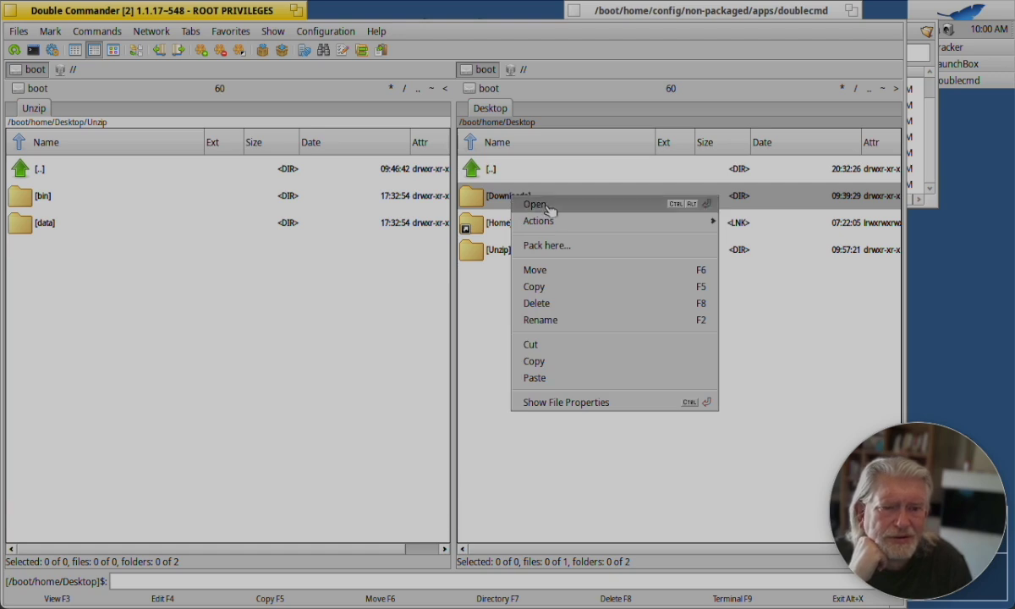
click(550, 206)
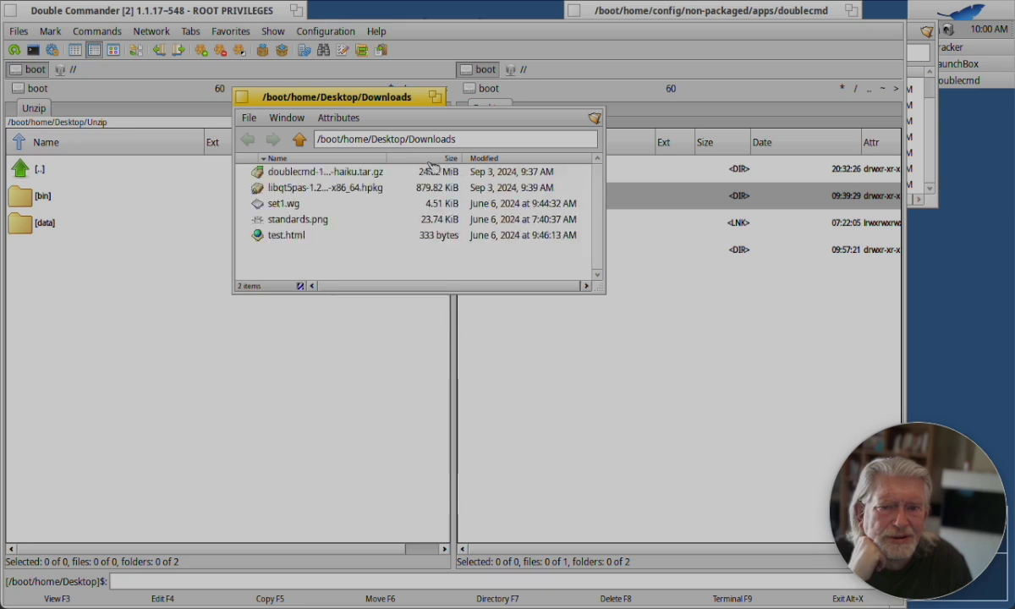
click(245, 98)
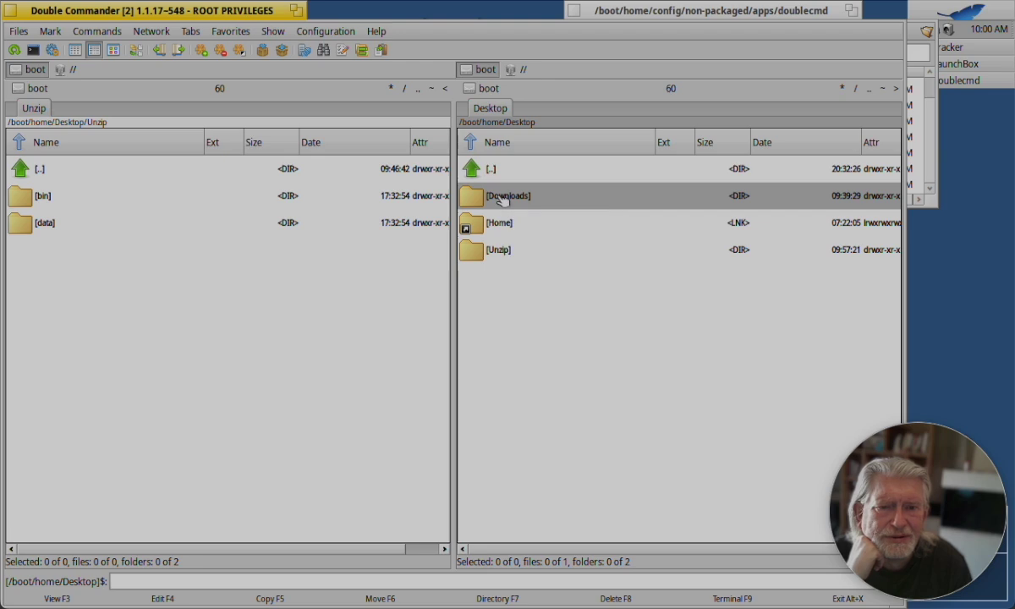
Step: Enter the Downloads folder in the Desktop panel and highlight the doublecmd archive, the libqt5pas package and finally the test html file
double_click(501, 199)
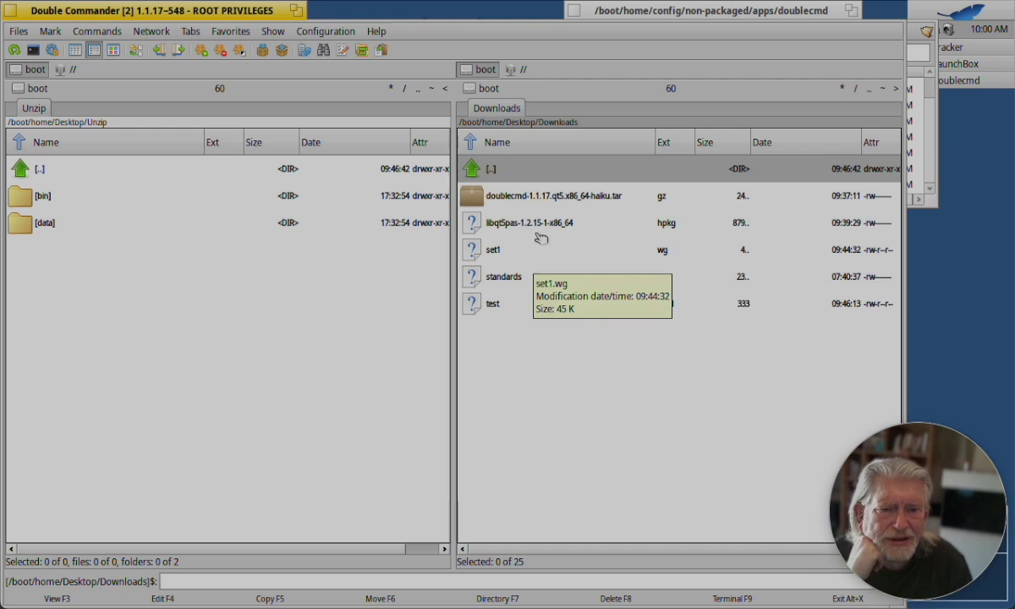
click(529, 199)
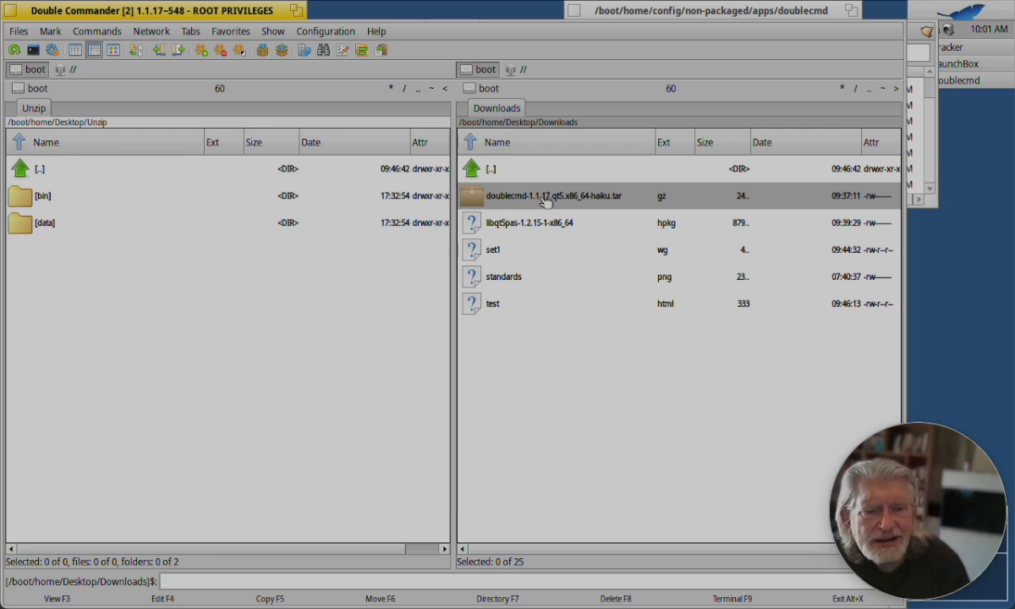
click(550, 226)
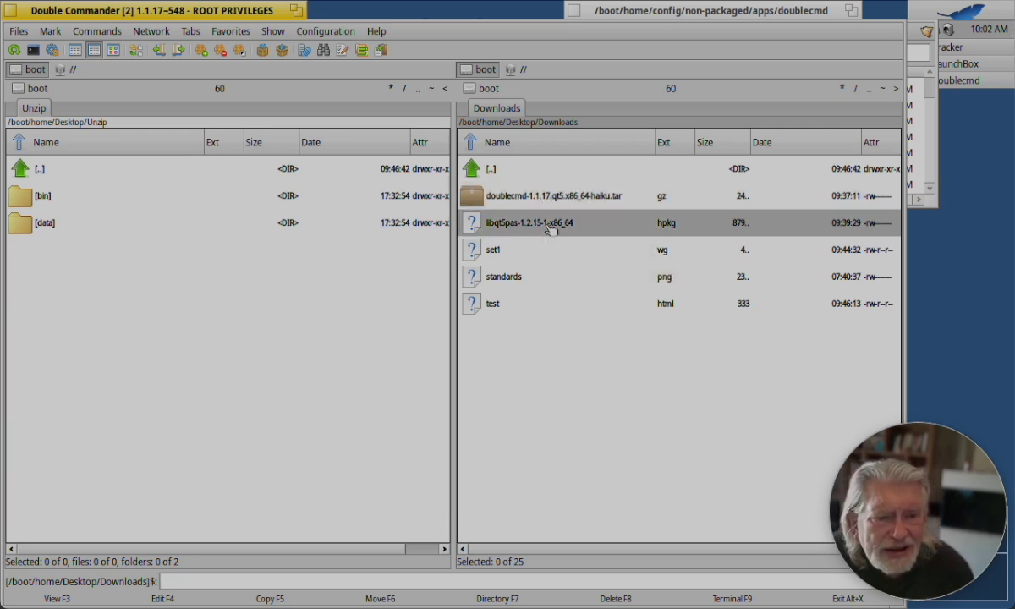
click(493, 305)
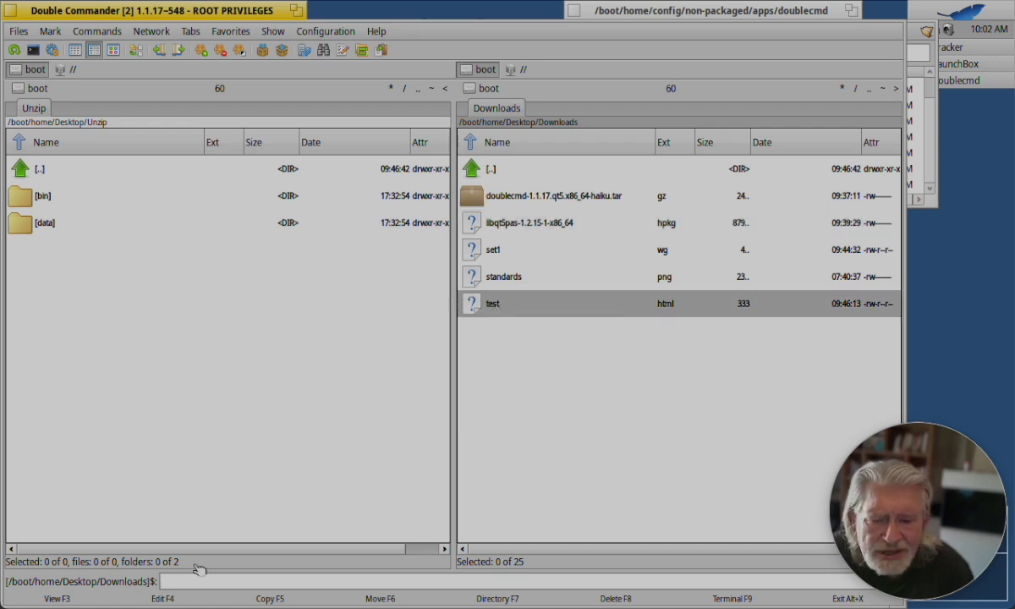
Step: View the contents of the highlighted test.html file in a fully visible window, and quit Double Commander
click(57, 599)
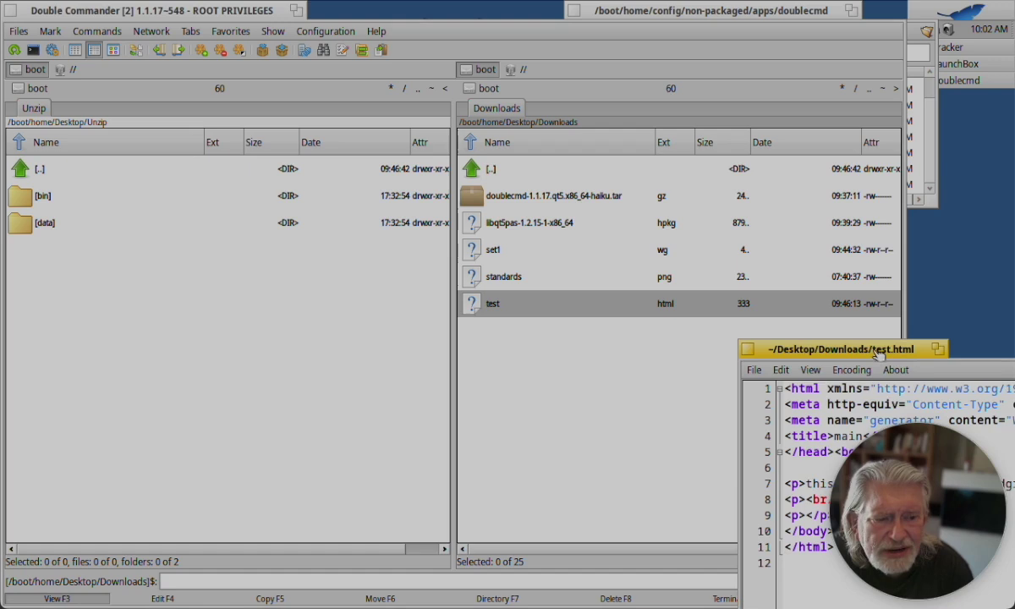
drag(881, 356, 607, 216)
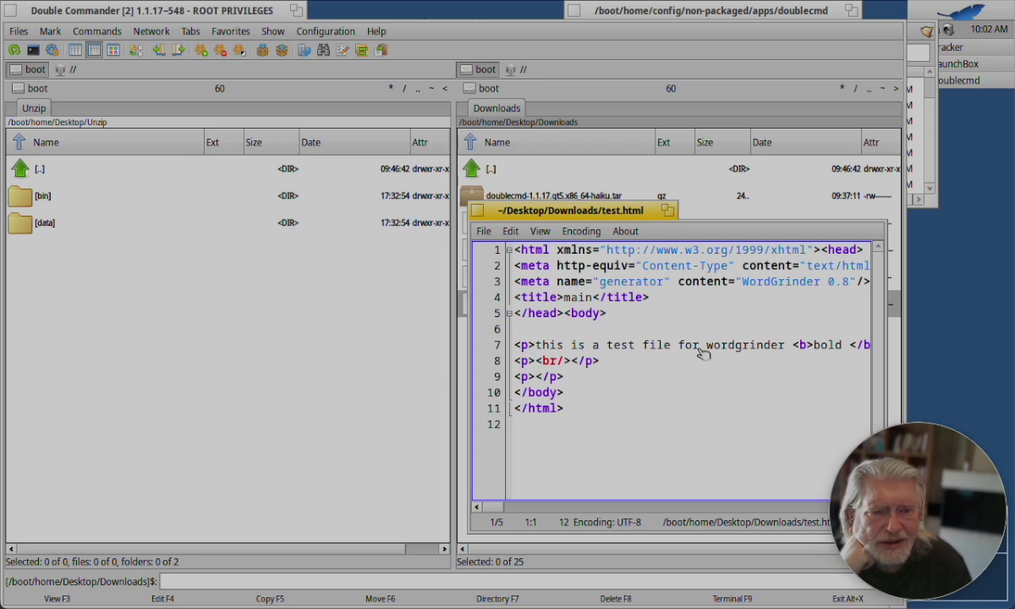
click(52, 13)
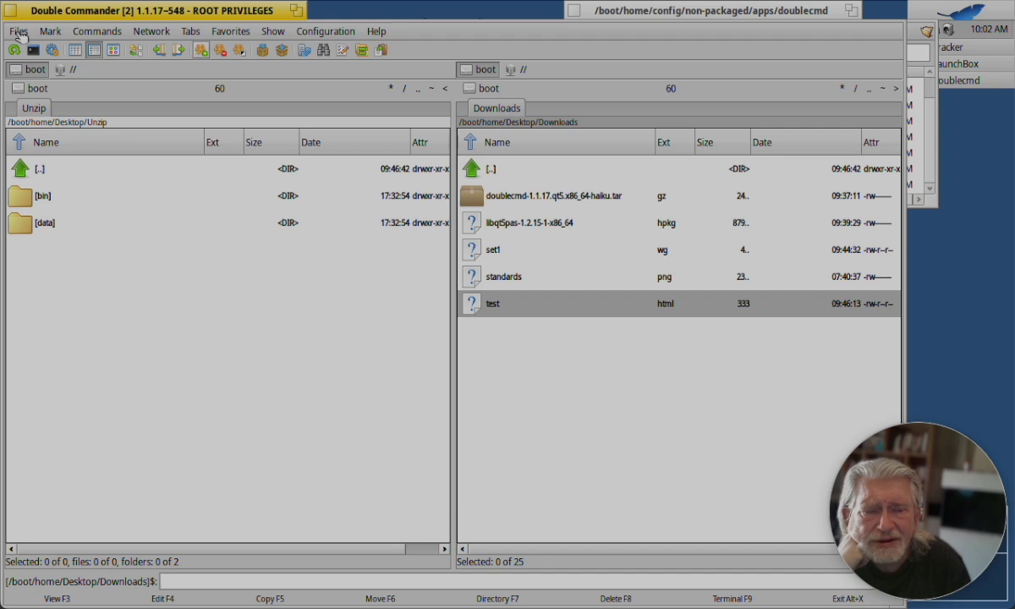
click(21, 34)
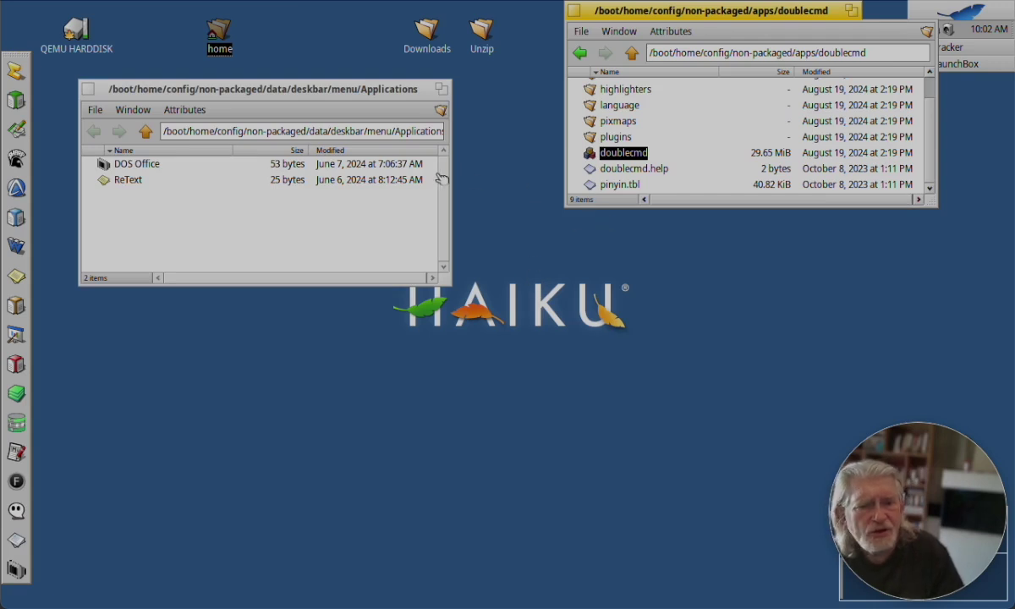
Step: Open the FileType add-on for the doublecmd program and enable its application flags with Multiple launch
right_click(620, 157)
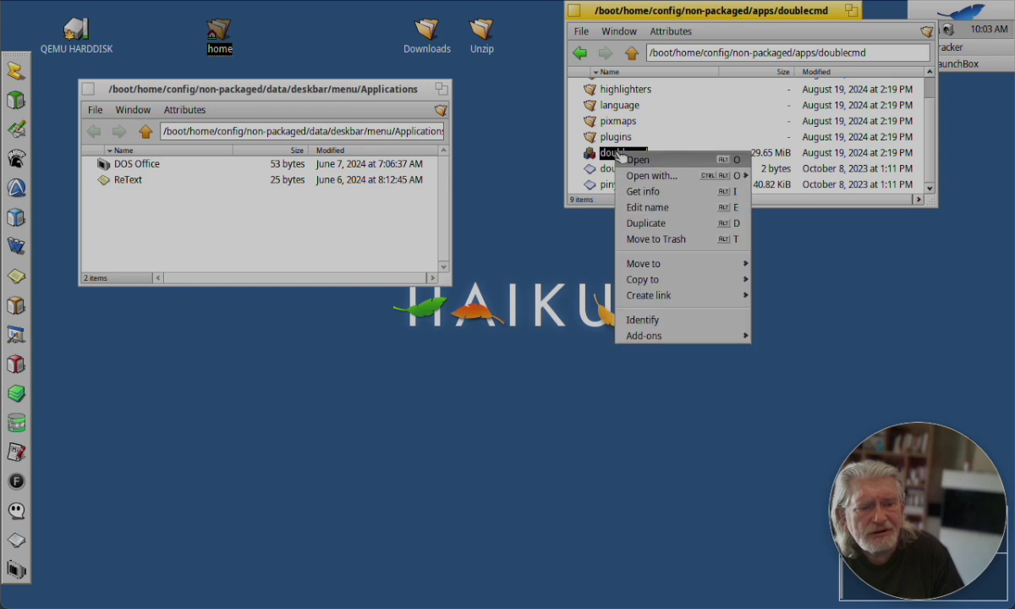
mouse_move(683, 339)
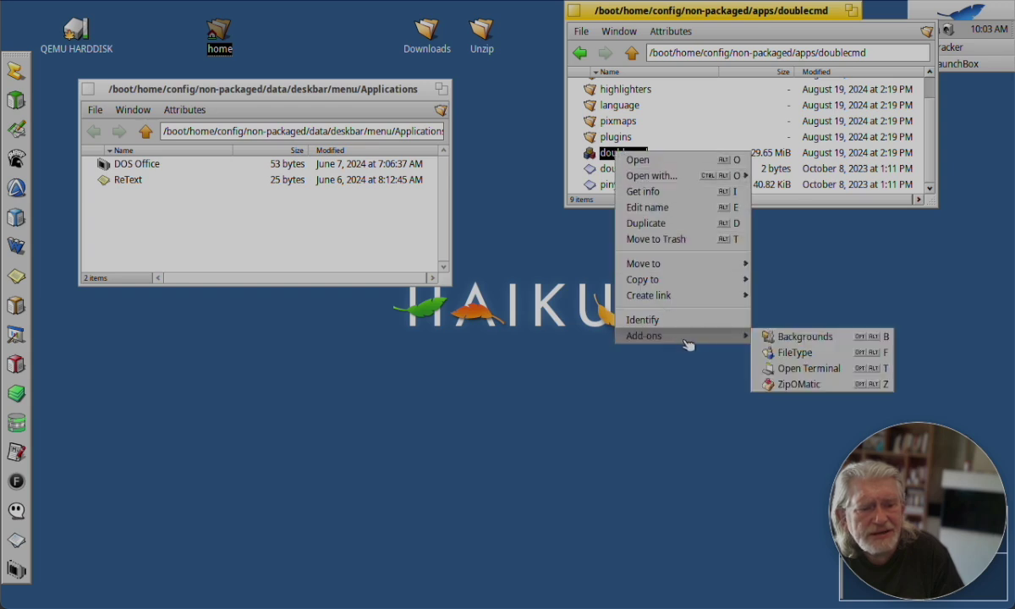
click(793, 354)
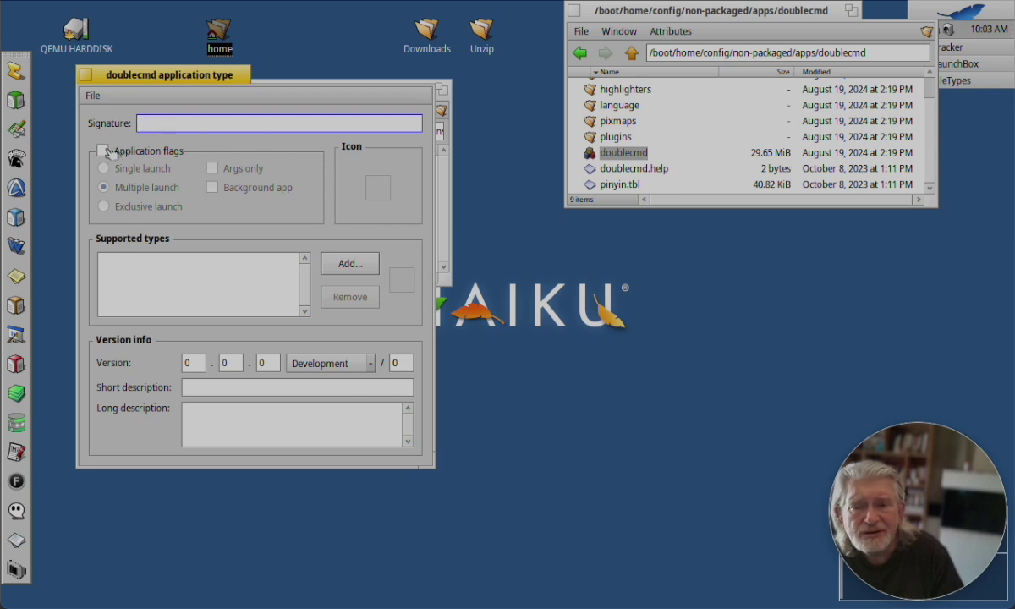
click(103, 151)
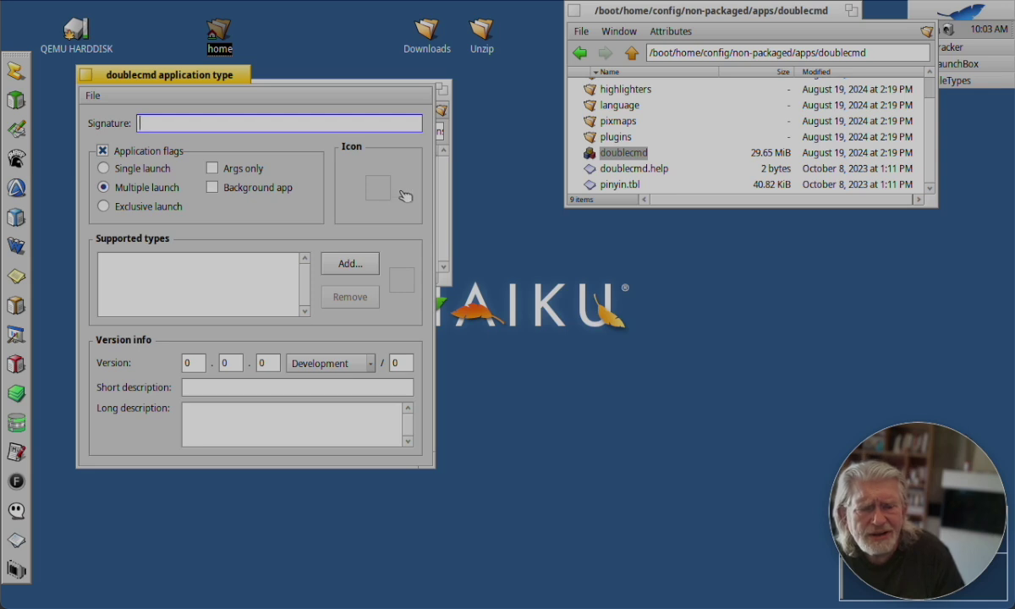
drag(167, 75, 327, 123)
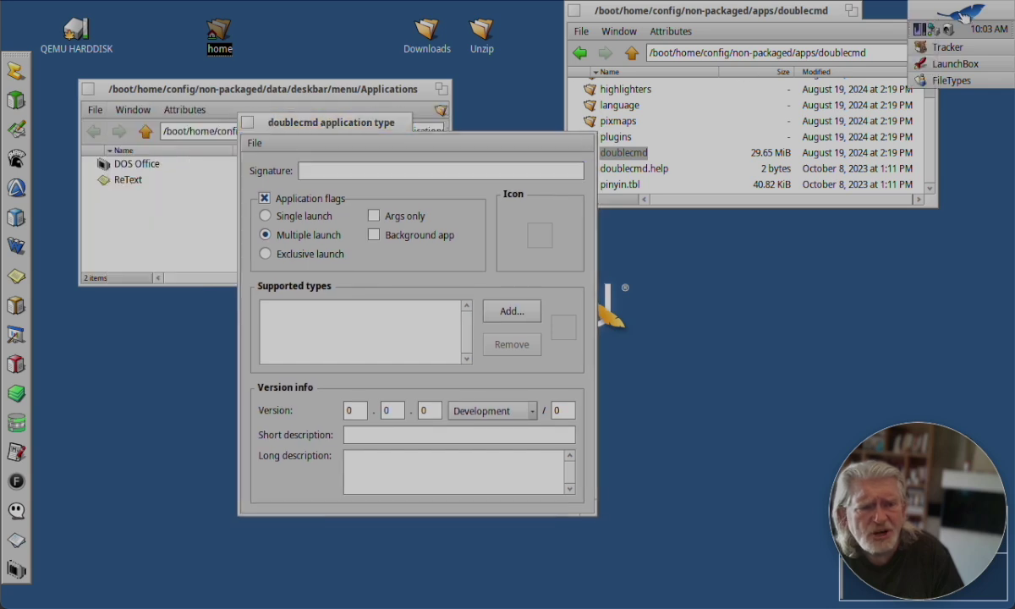
Step: Search all disks by name for commander among all files and folders, and close the results window
click(913, 12)
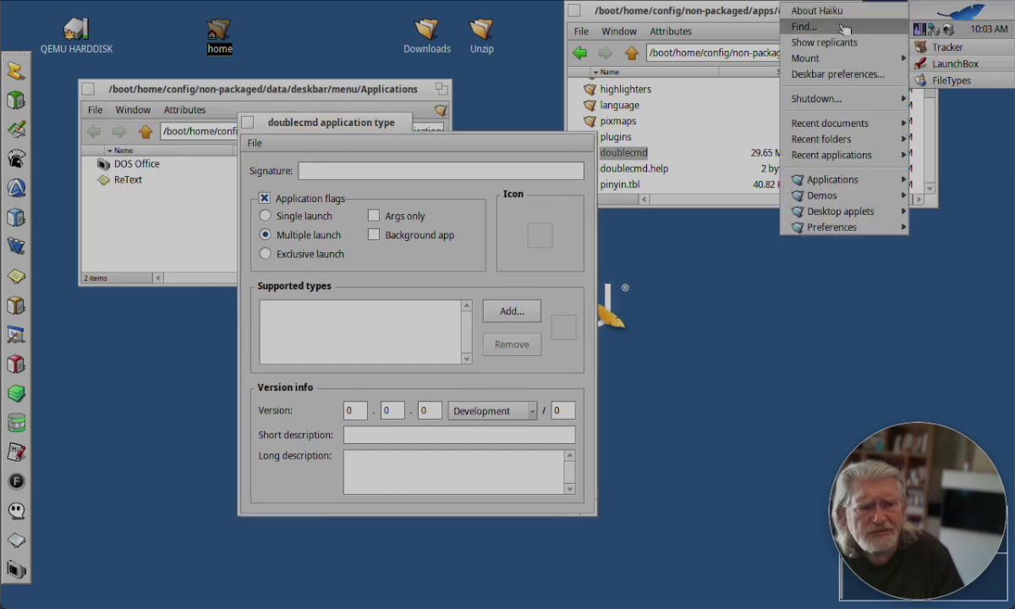
key(Escape)
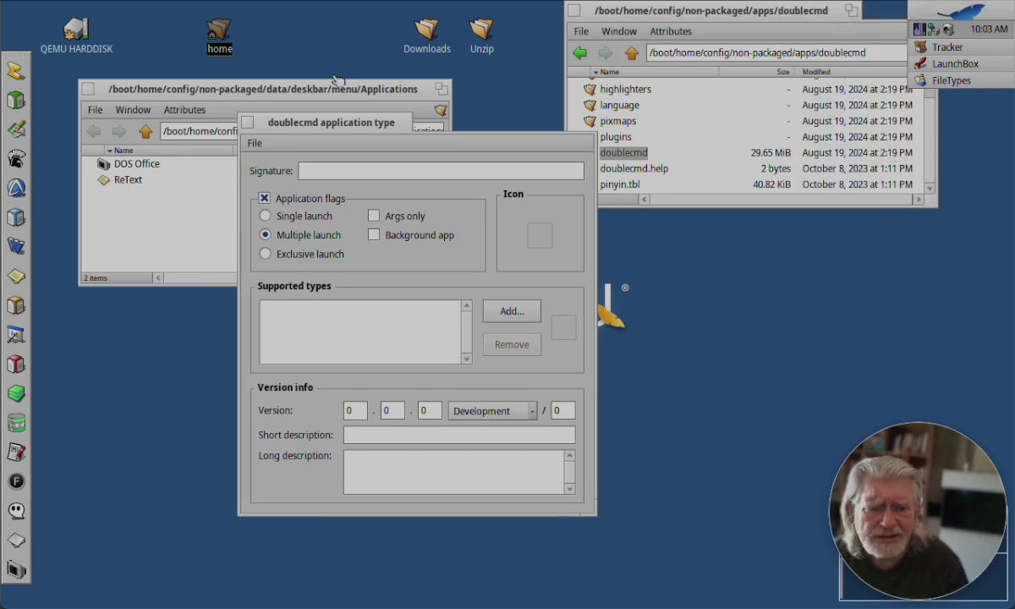
key(alt+f)
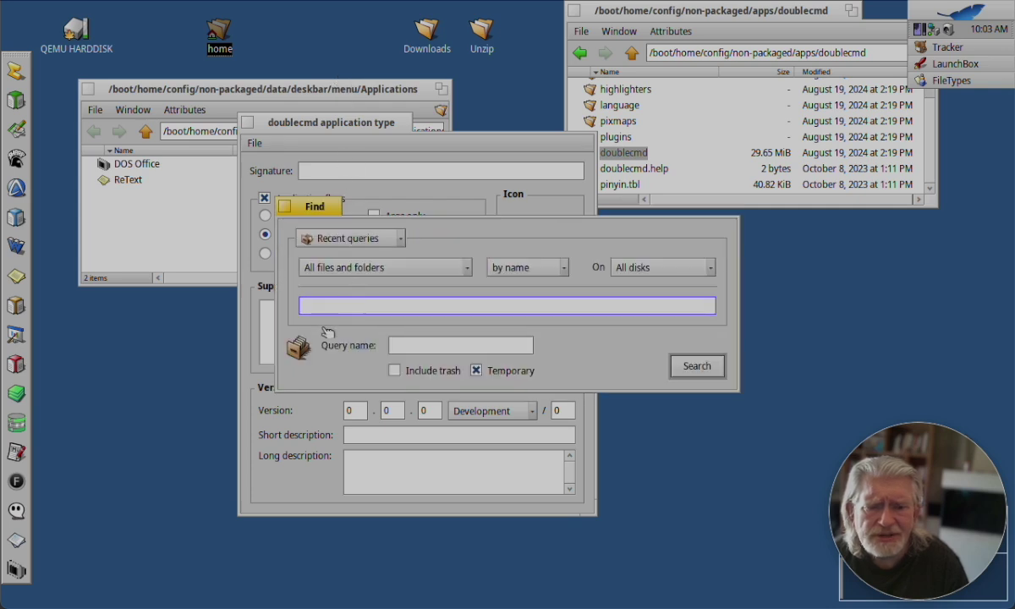
text(c)
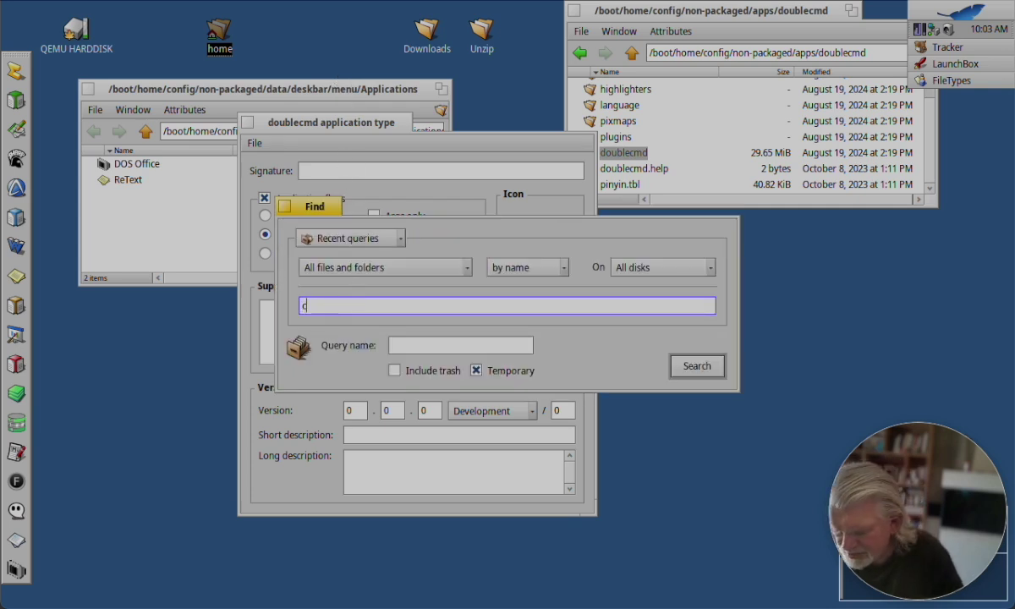
text(ommander)
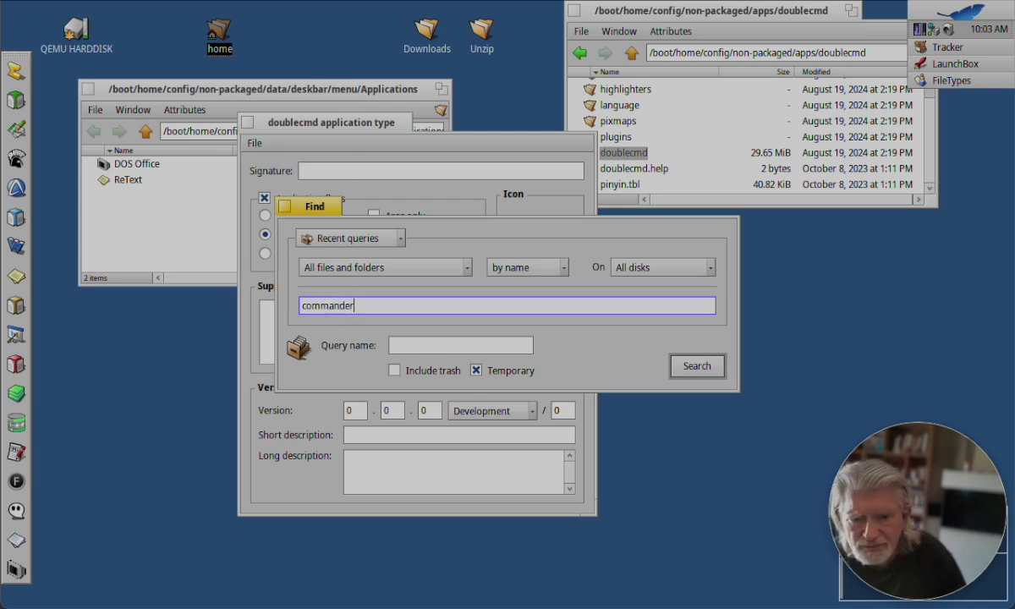
key(Return)
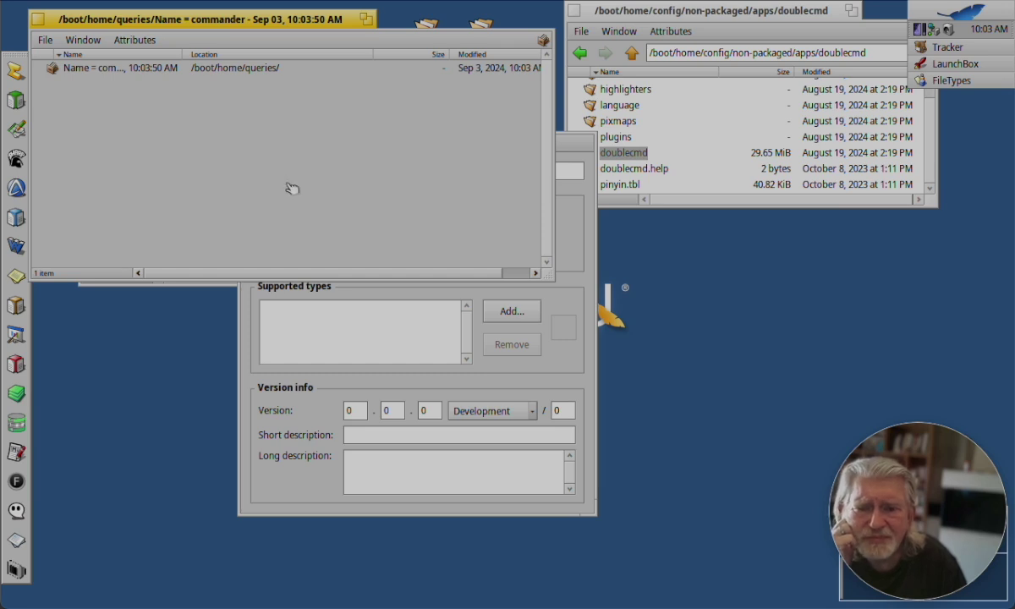
click(40, 19)
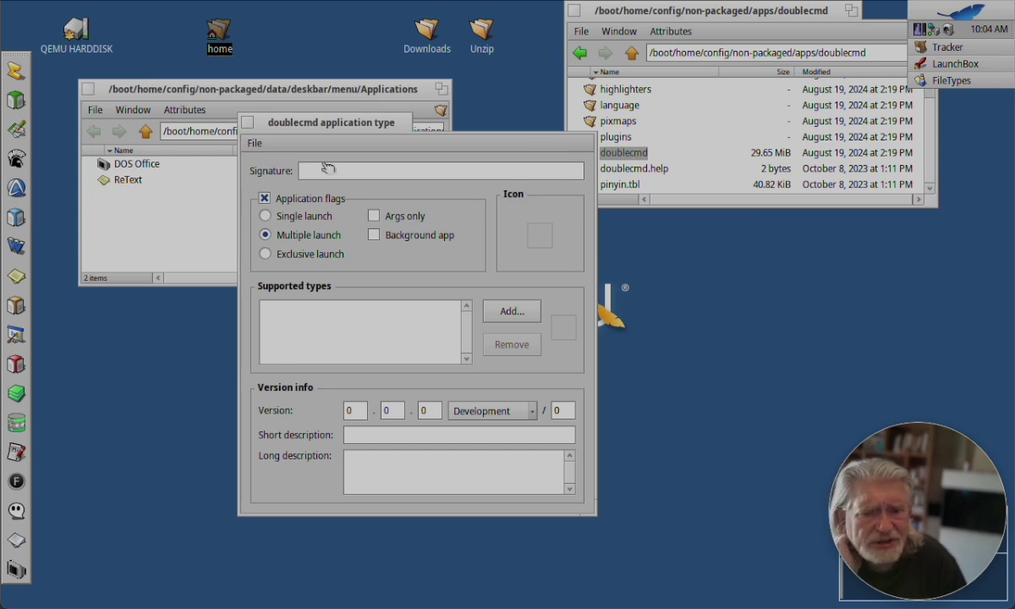
Step: Close the doublecmd application type window without saving the changes
click(251, 127)
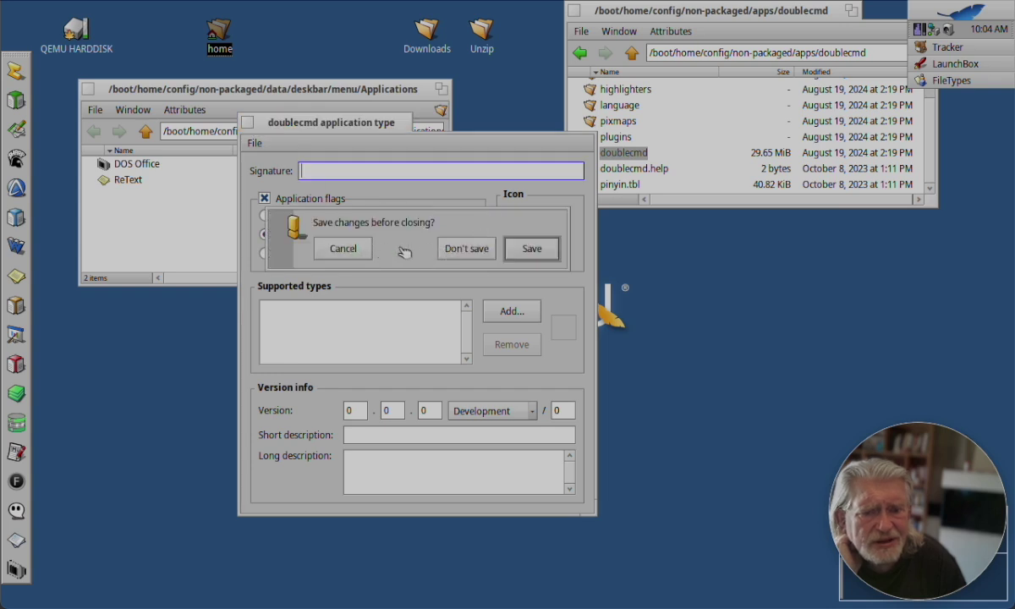
click(471, 253)
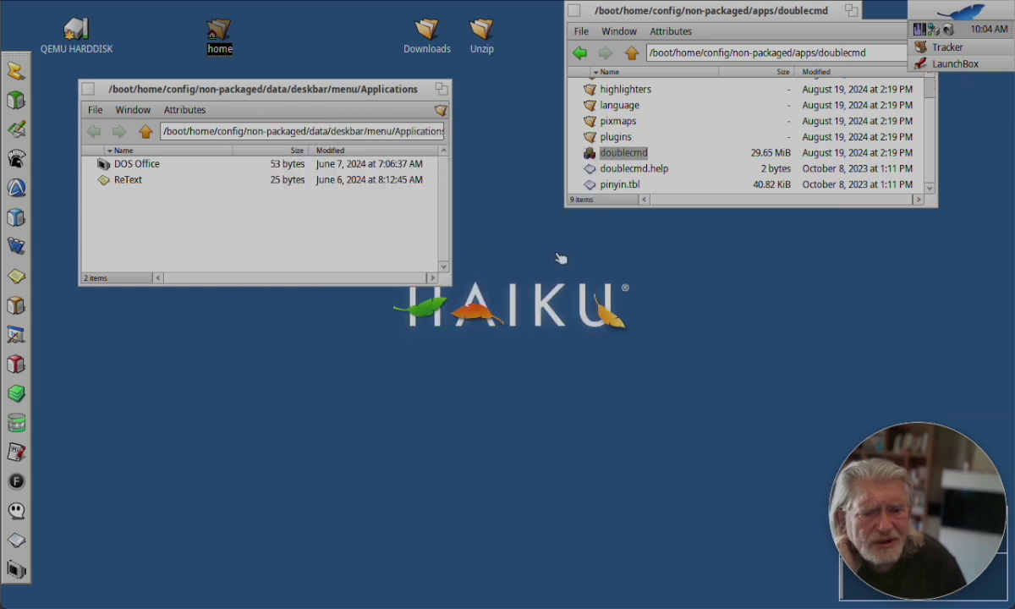
Step: Create a link to the doublecmd program in the non-packaged data/deskbar/menu/Applications folder
click(607, 156)
right_click(607, 157)
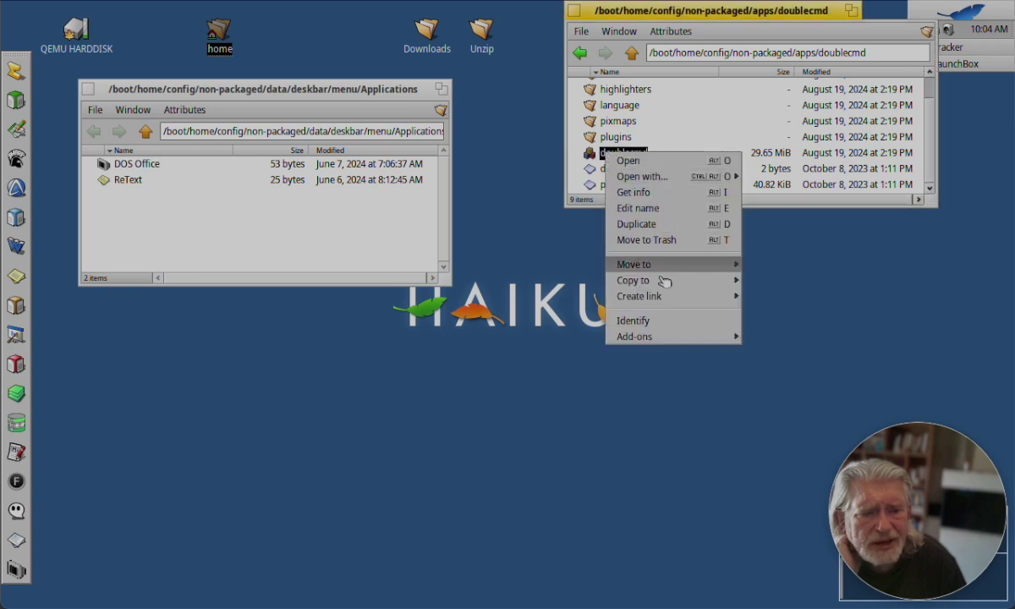
mouse_move(664, 283)
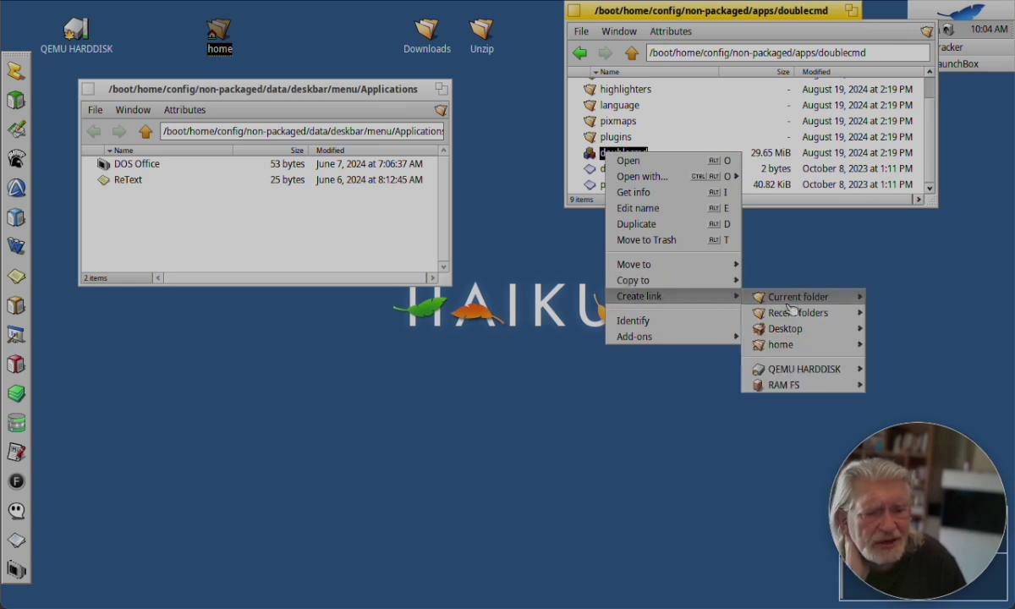
mouse_move(811, 303)
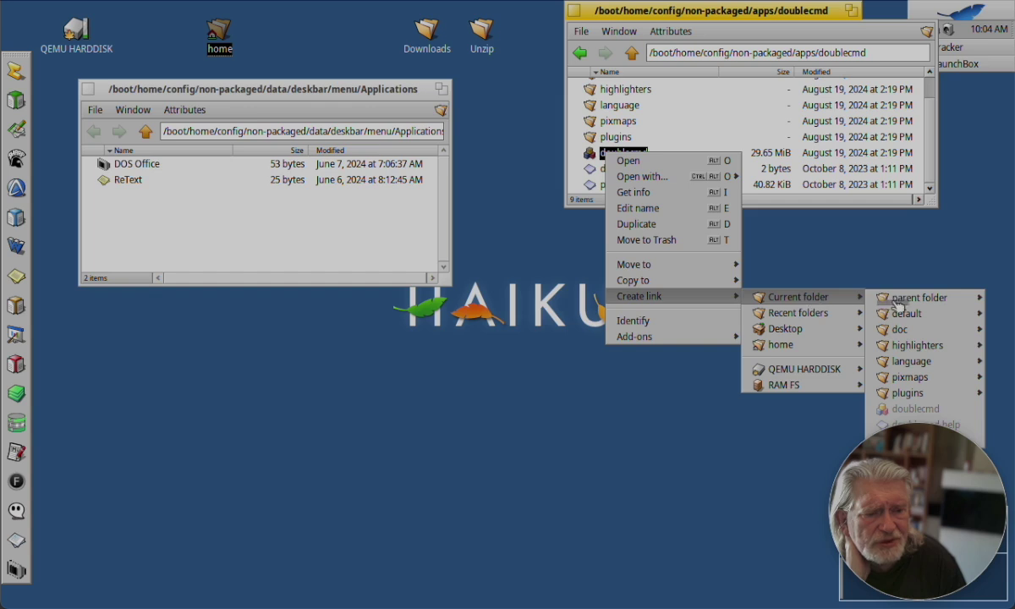
mouse_move(920, 302)
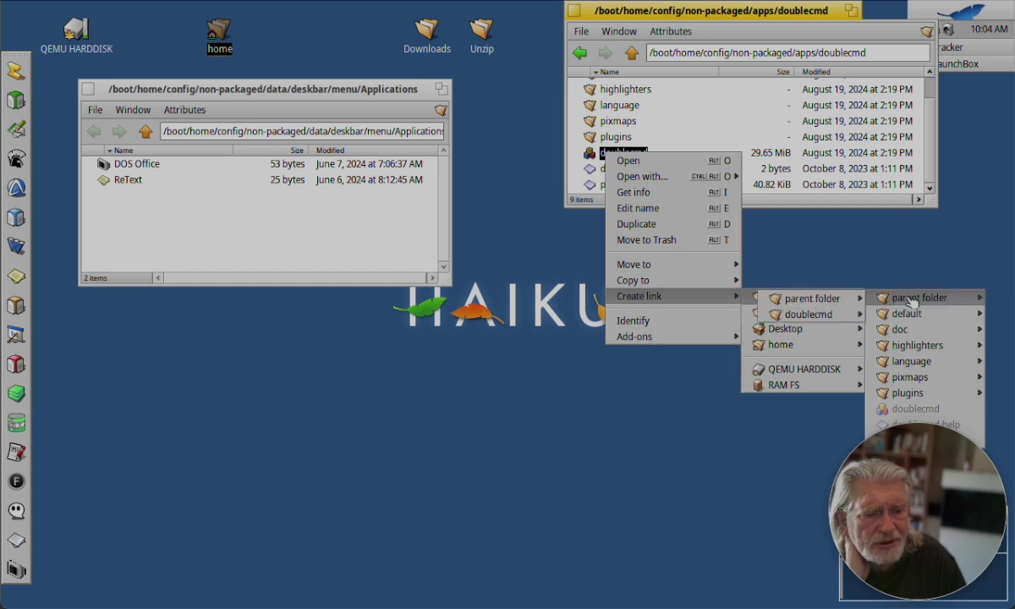
mouse_move(846, 302)
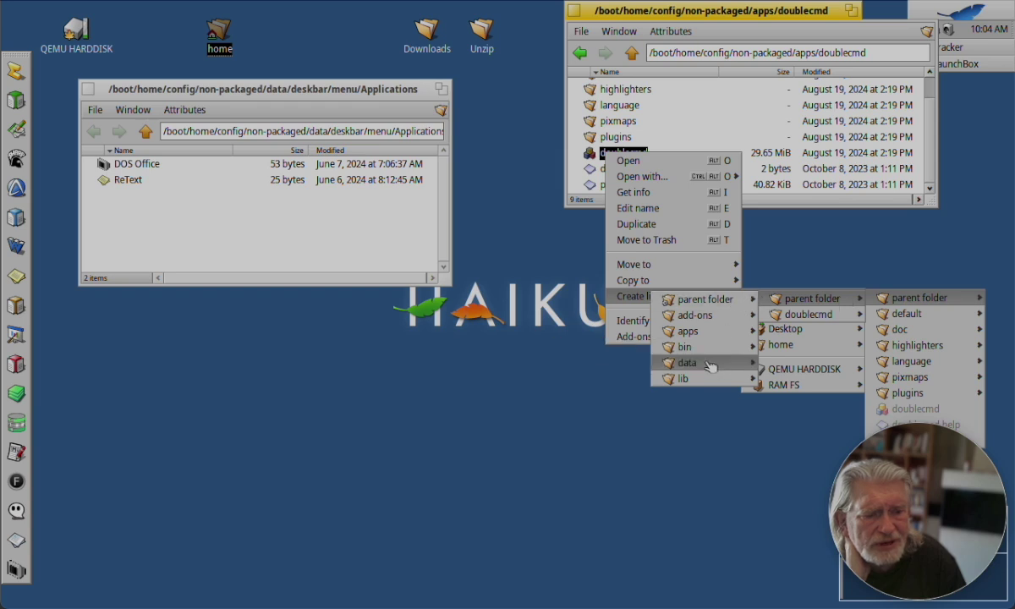
mouse_move(711, 366)
mouse_move(574, 364)
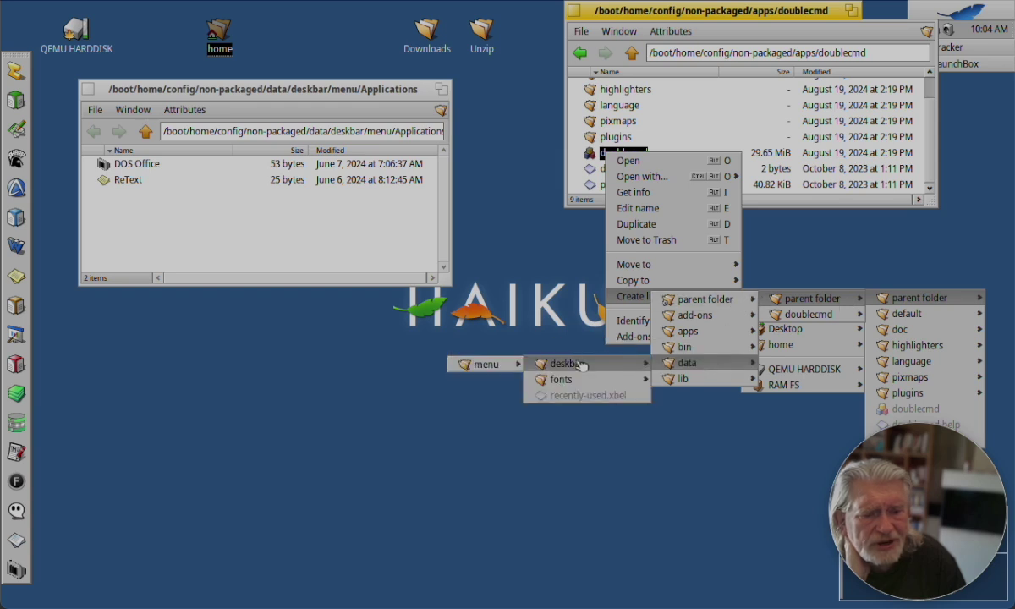
mouse_move(487, 363)
mouse_move(421, 367)
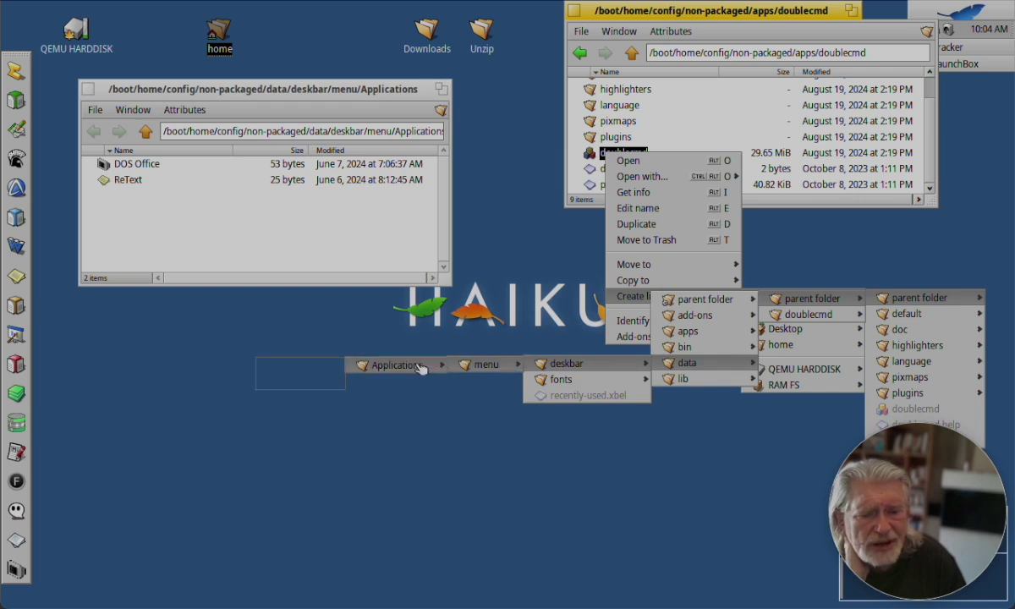
click(420, 368)
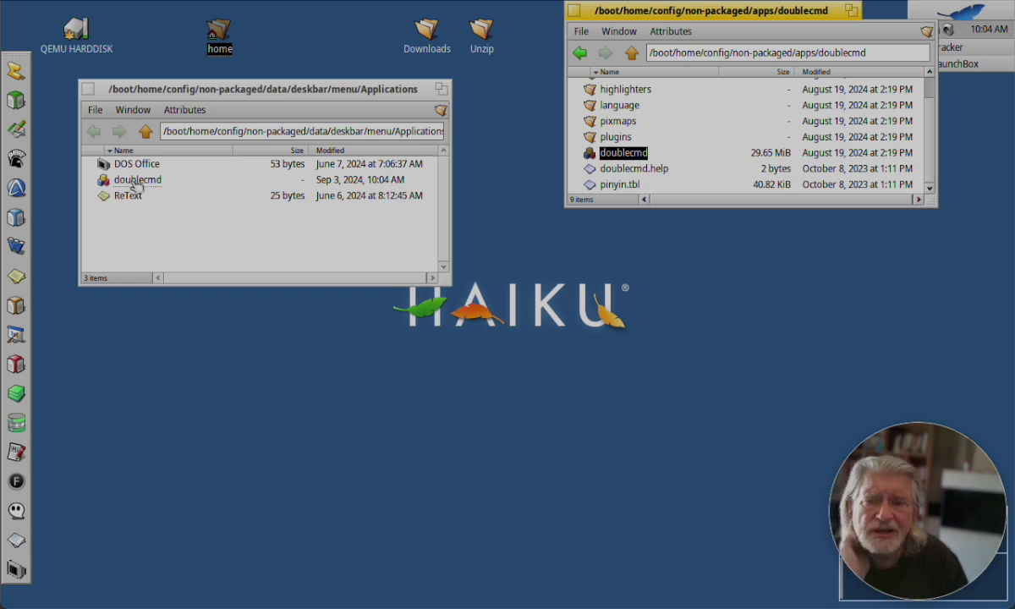
Step: Rename the doublecmd link in the Deskbar Applications folder to DoubleCommander
click(138, 181)
right_click(138, 181)
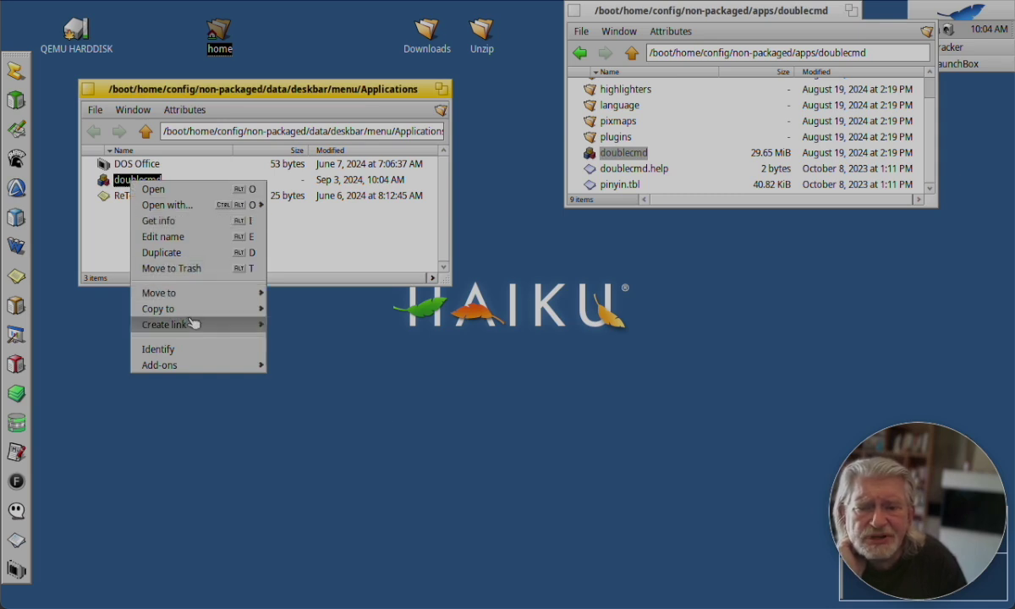
click(196, 247)
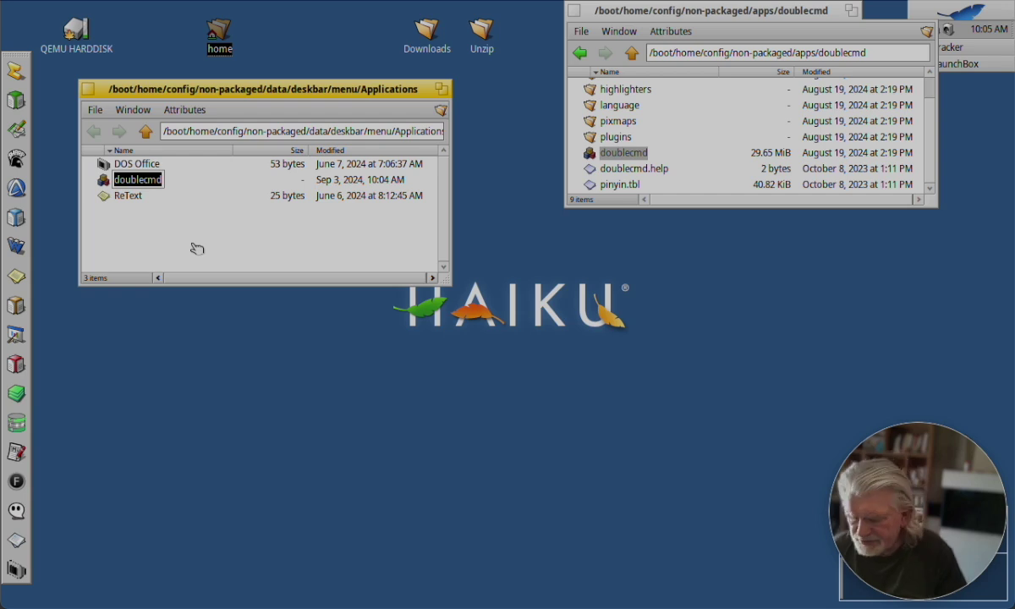
text(Dou)
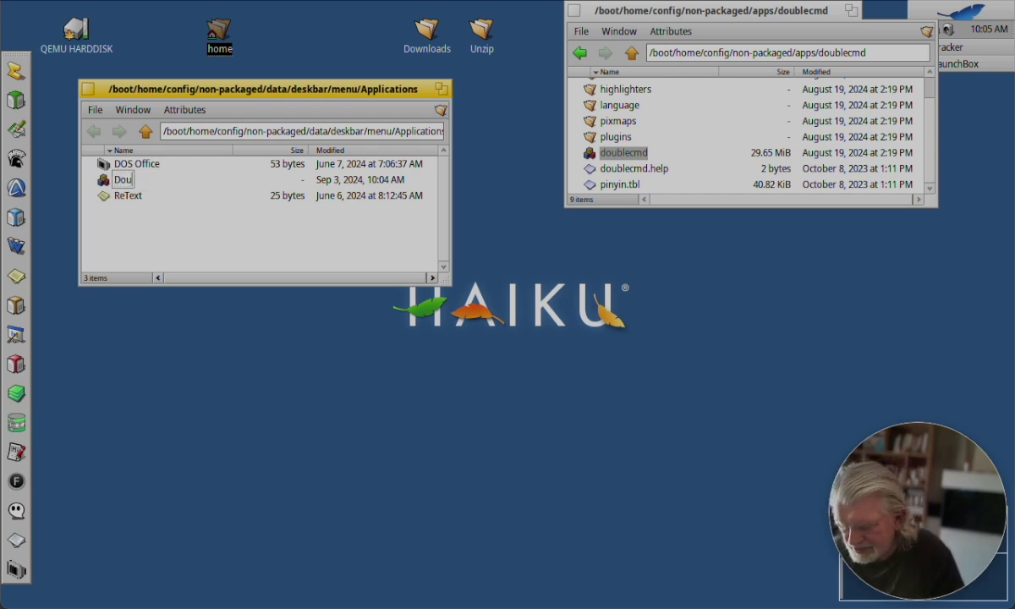
text(bleCo)
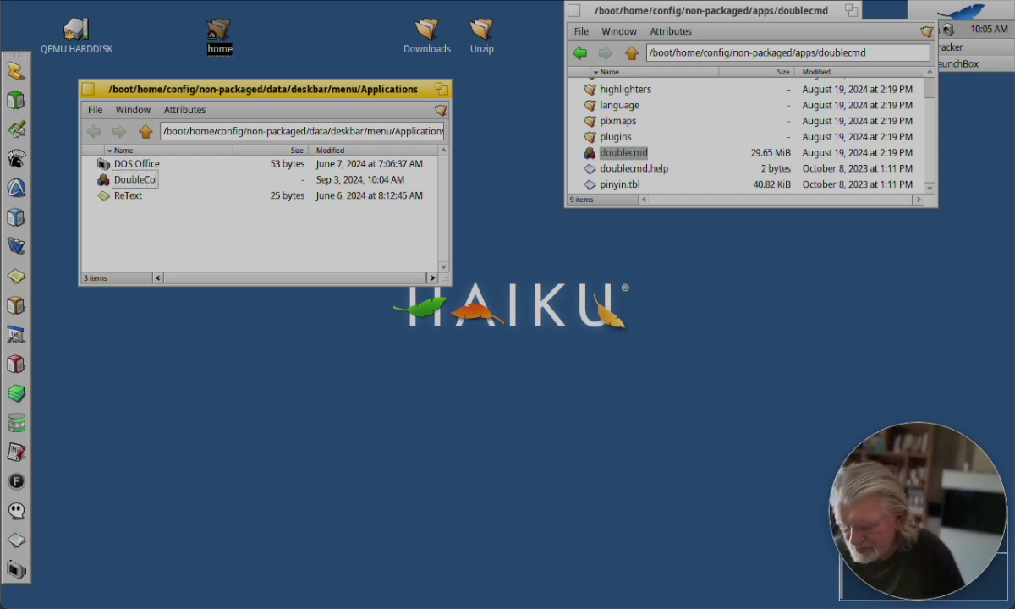
text(mmander)
key(Return)
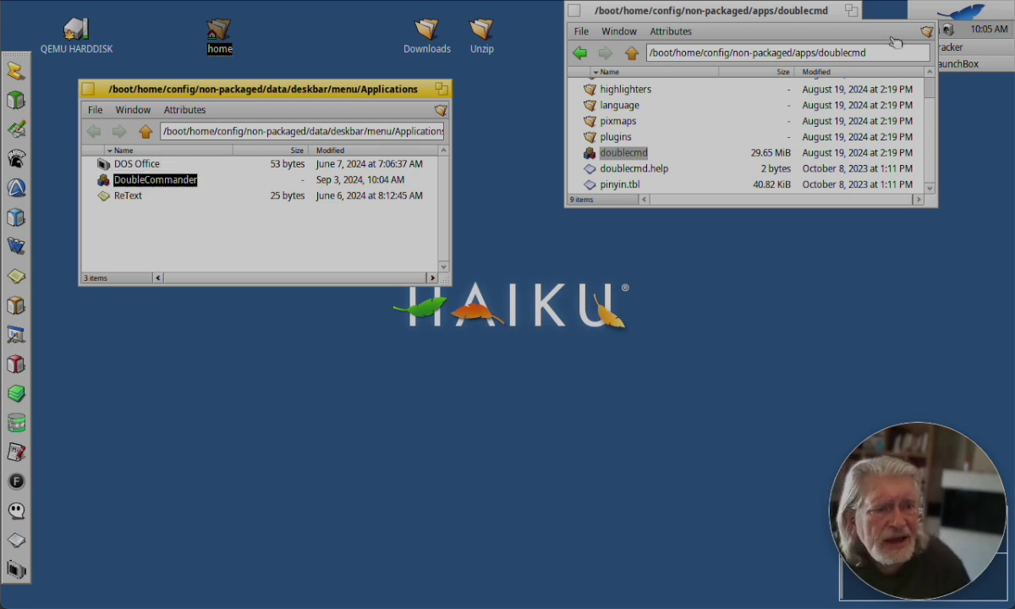
Step: Launch DoubleCommander through its new entry among the Deskbar applications to test the link
click(935, 12)
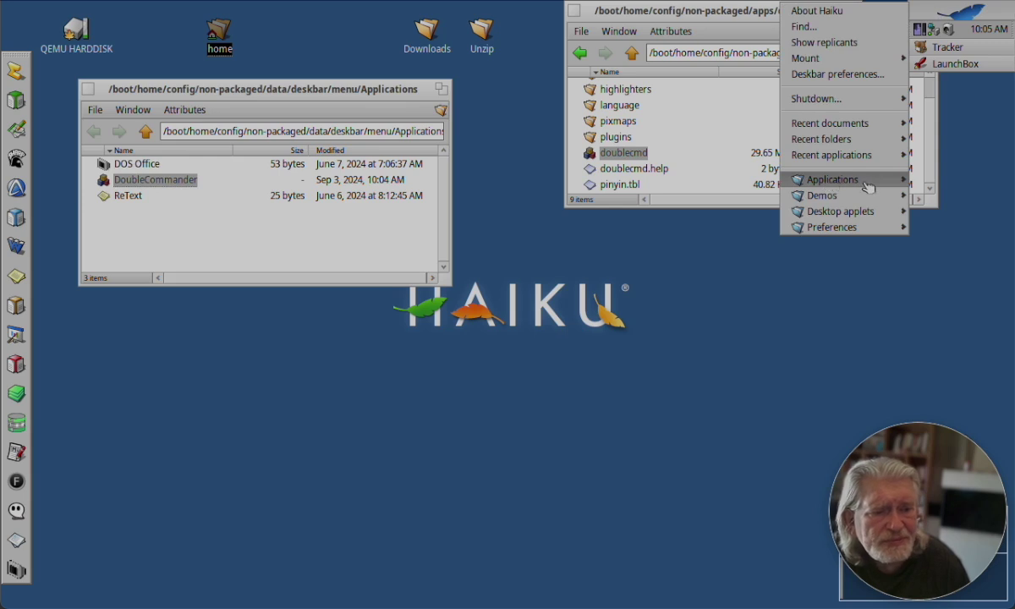
click(845, 180)
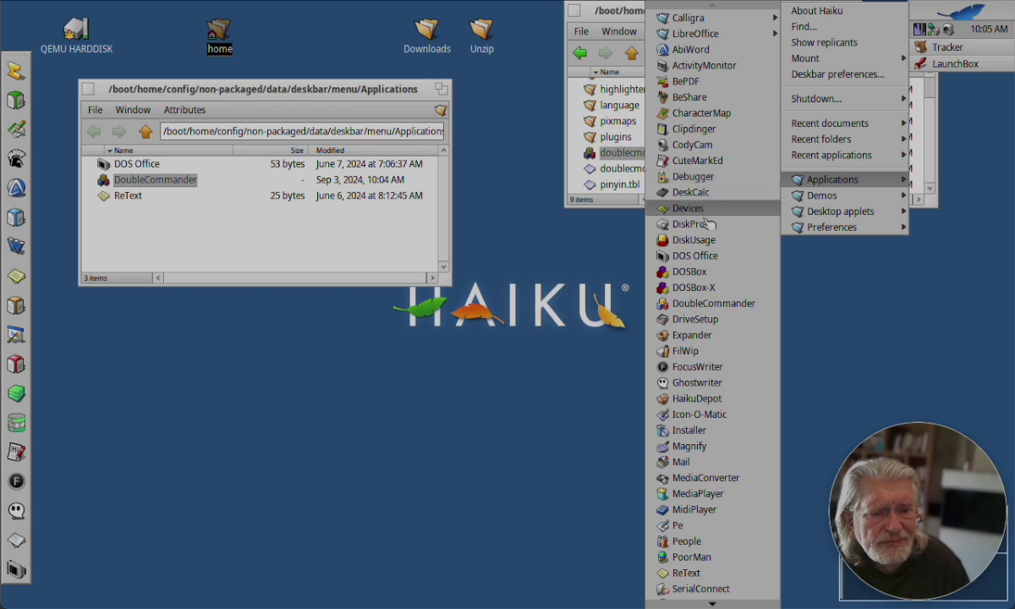
click(693, 304)
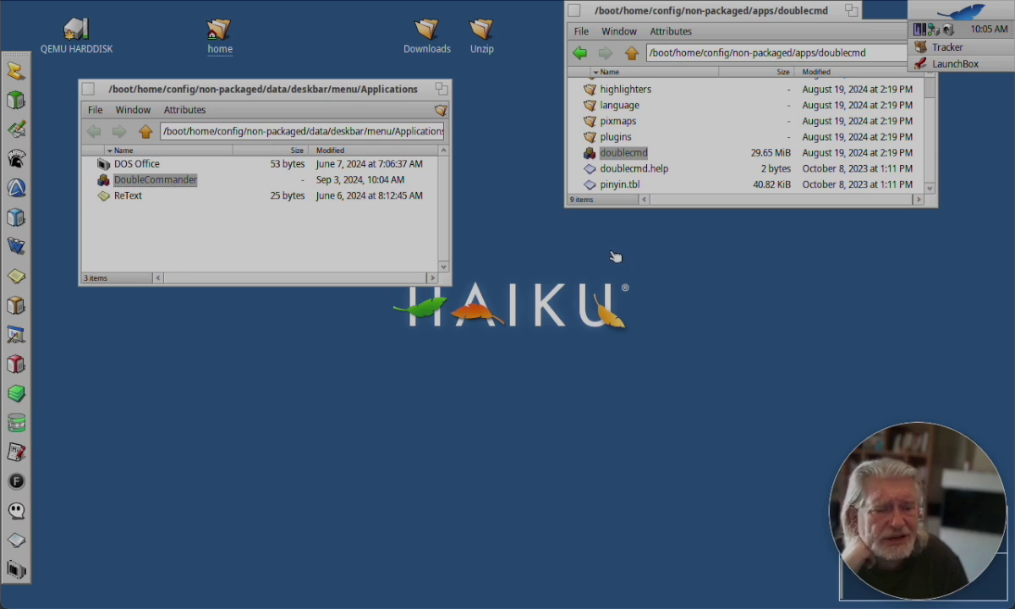
Step: Close the non-packaged apps/doublecmd folder window and the Deskbar Applications folder window
click(575, 17)
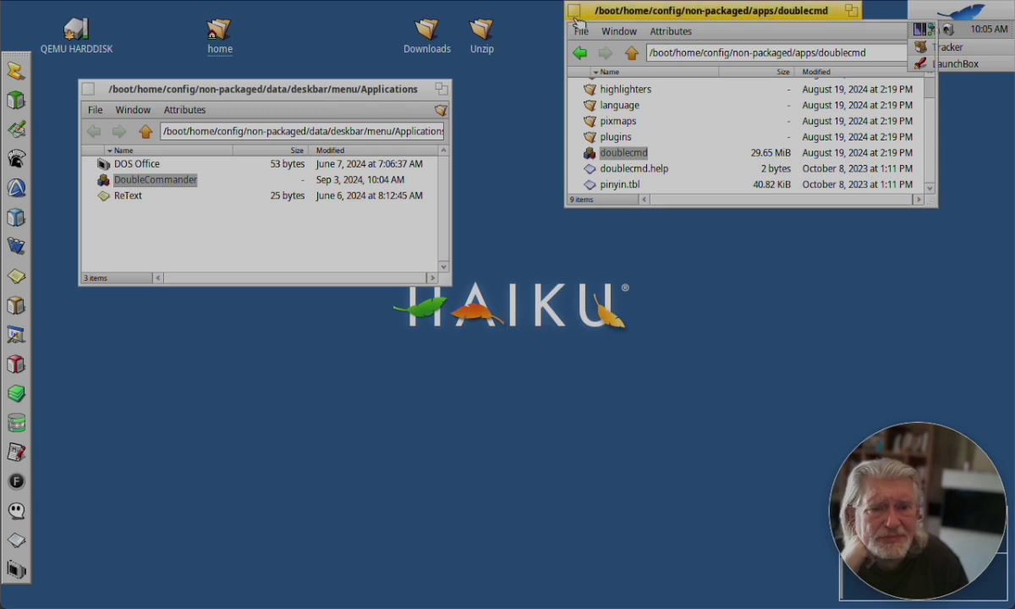
click(574, 11)
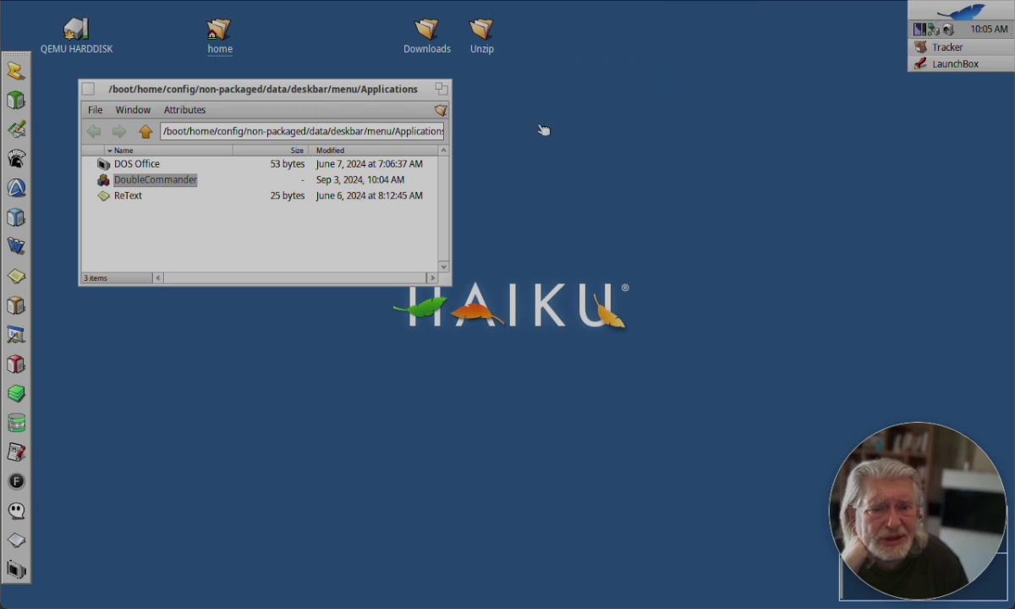
click(88, 89)
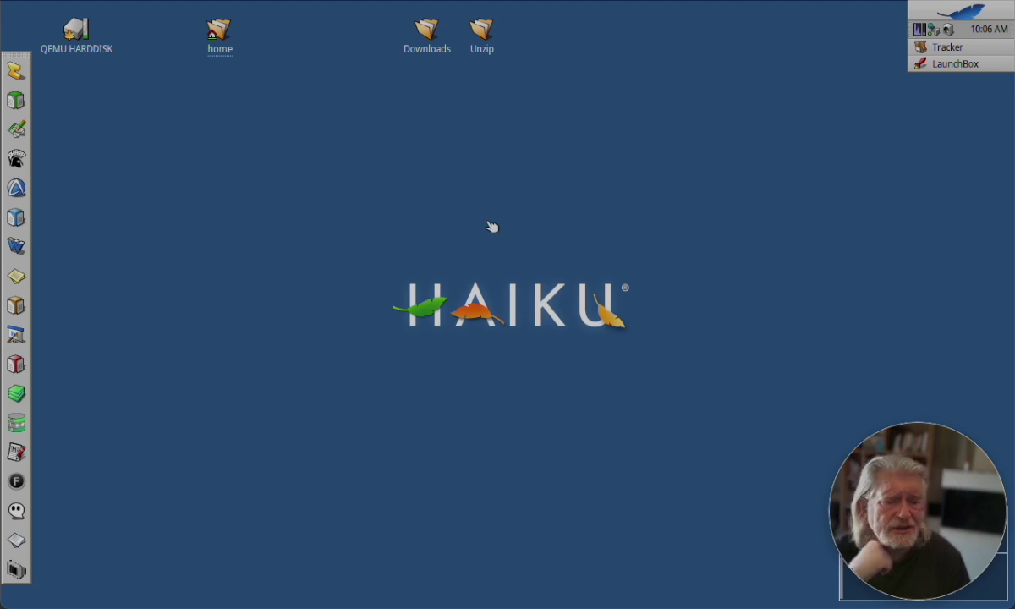